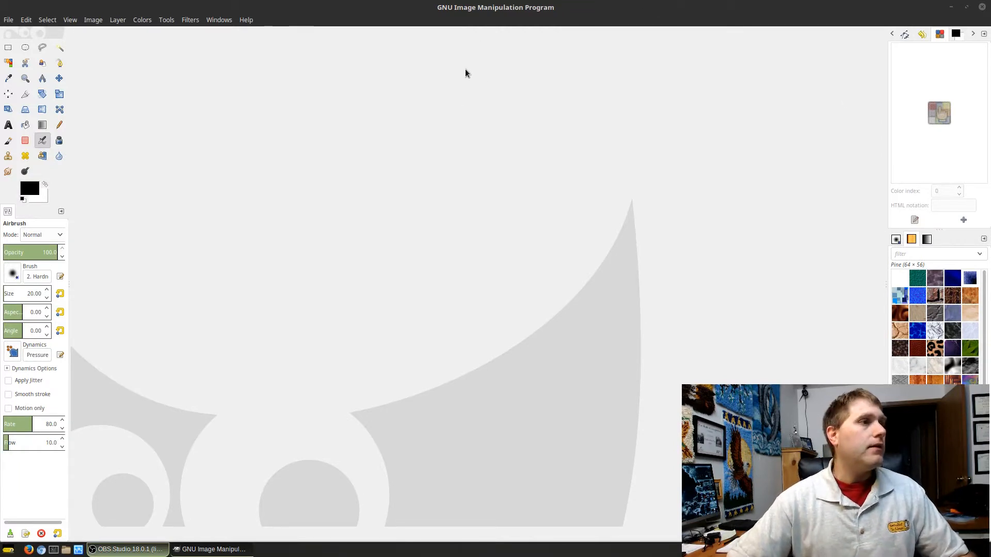
{"action": "left_click", "coordinate": [8, 20]}
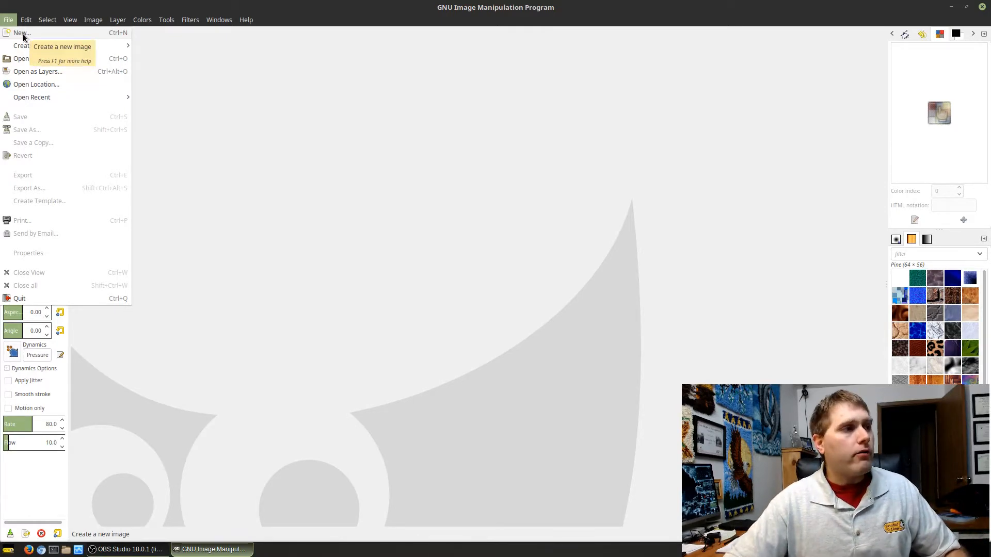
{"action": "left_click", "coordinate": [22, 33]}
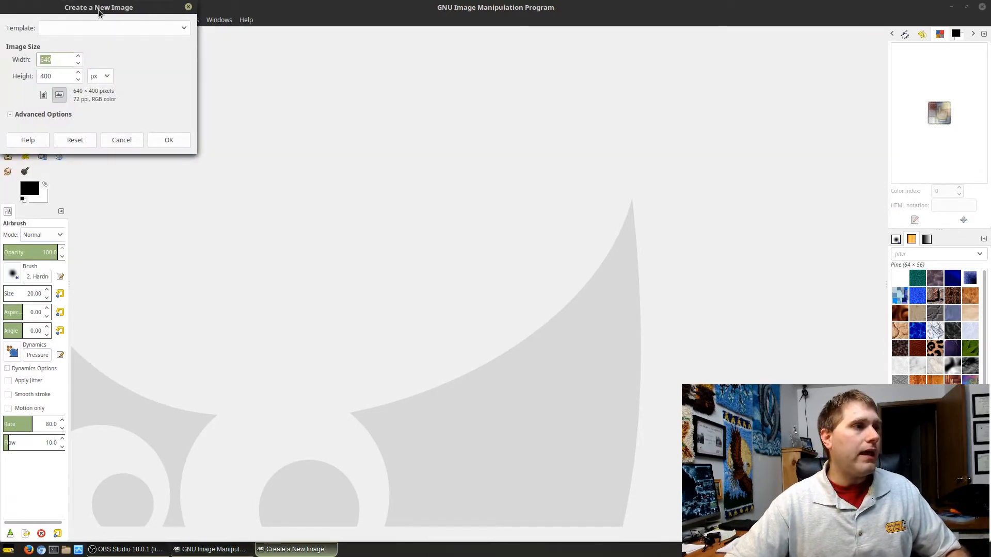
{"action": "left_click_drag", "start_coordinate": [103, 11], "coordinate": [298, 132]}
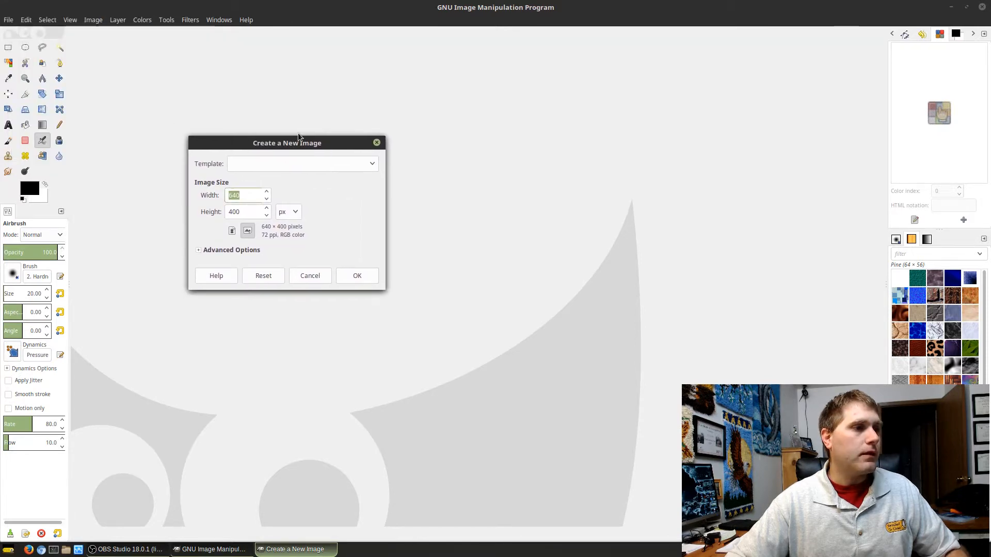
{"action": "left_click", "coordinate": [197, 250]}
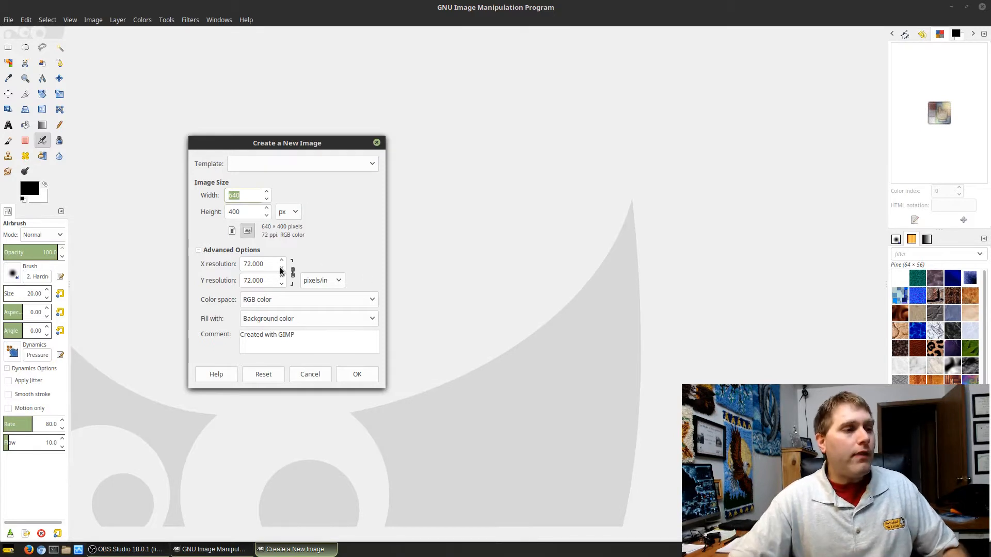
{"action": "left_click_drag", "start_coordinate": [251, 263], "coordinate": [216, 290]}
{"action": "type", "text": "300"}
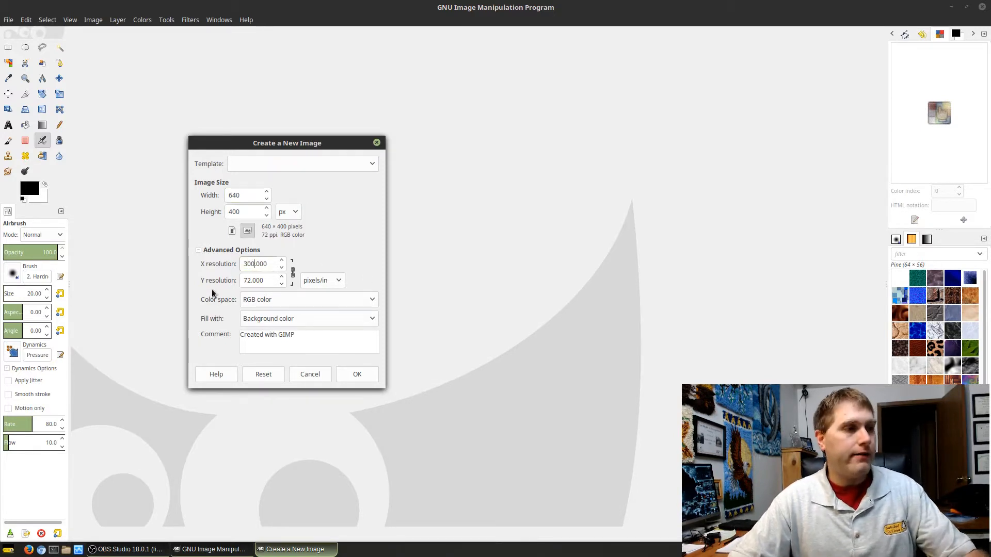
{"action": "left_click", "coordinate": [274, 280]}
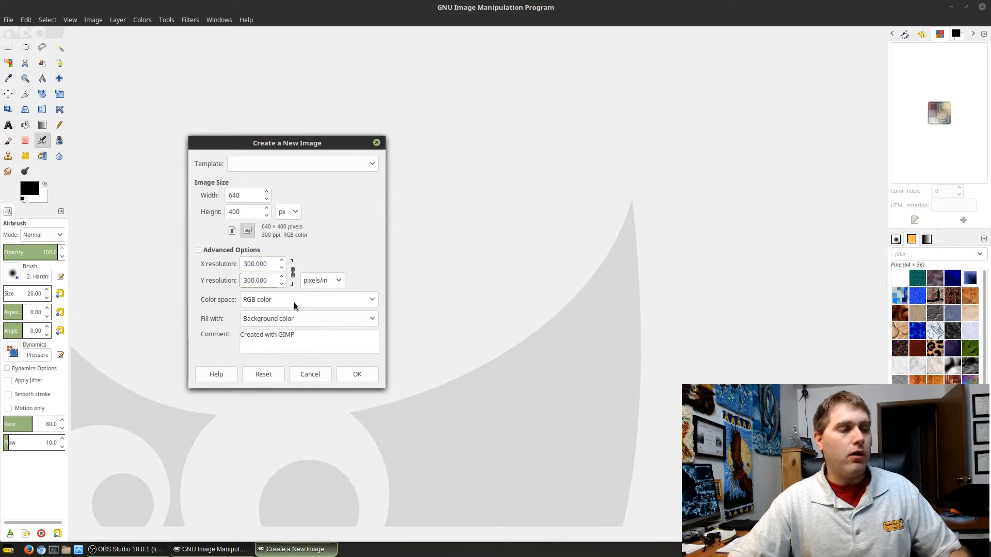
{"action": "left_click", "coordinate": [293, 271]}
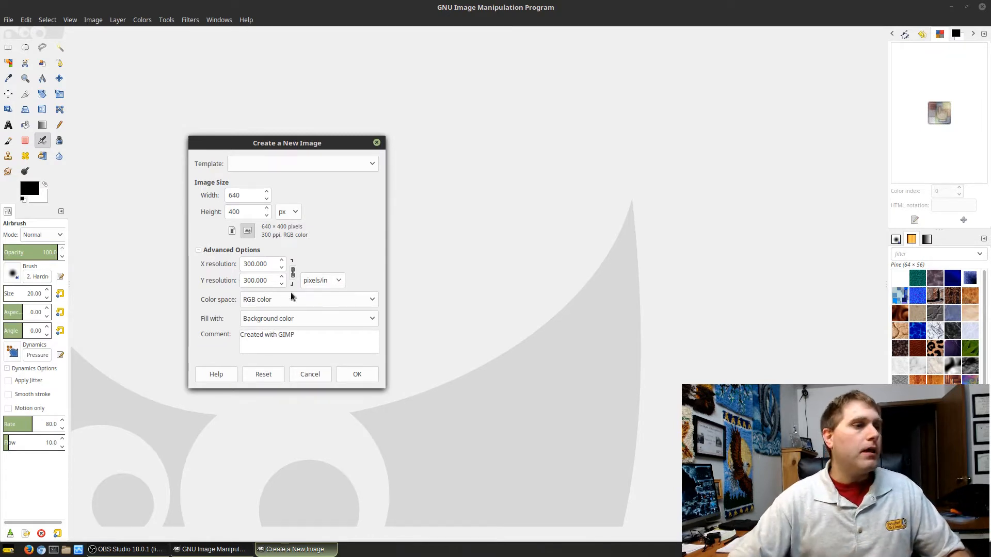
{"action": "left_click", "coordinate": [305, 370]}
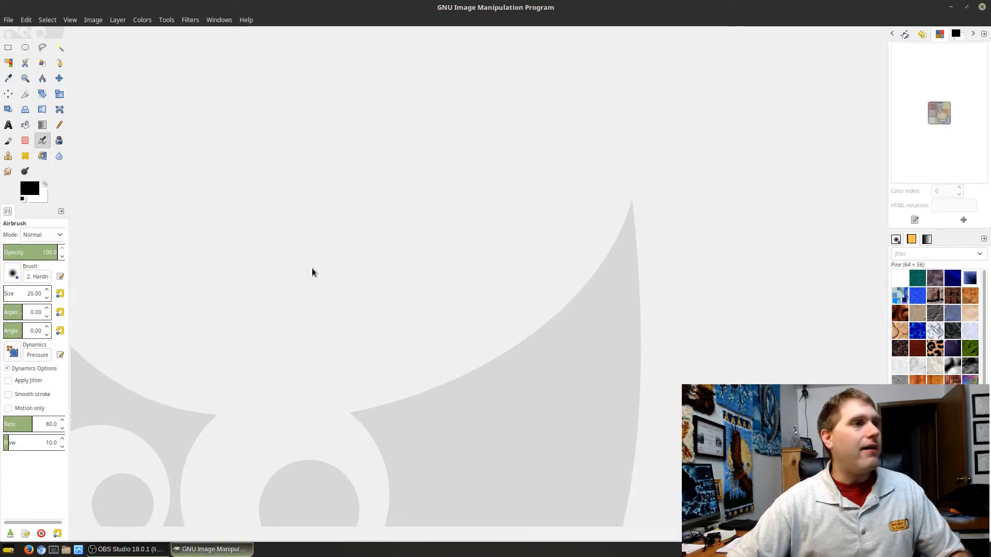
Open the image DSCN1343.JPG from the Desktop folder.
{"action": "left_click", "coordinate": [9, 20]}
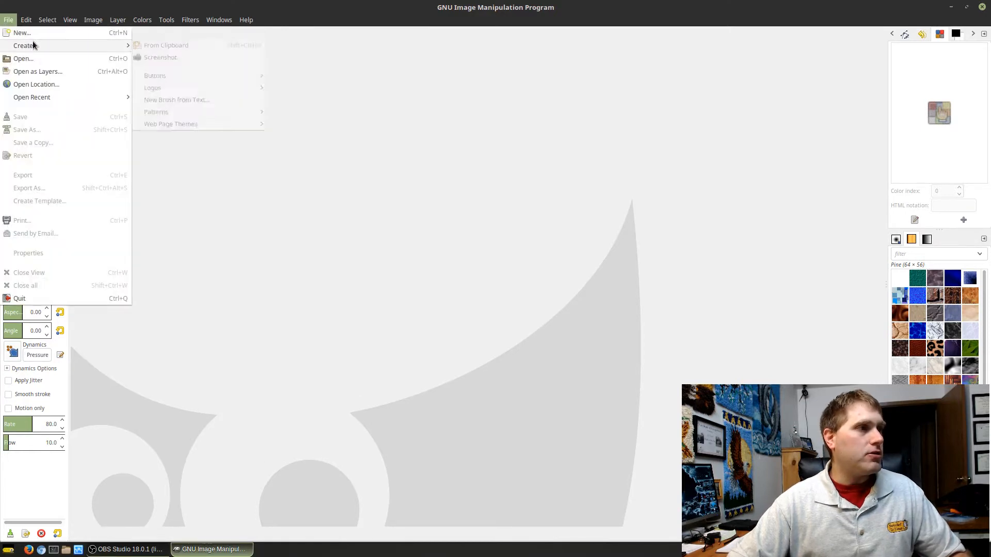
{"action": "left_click", "coordinate": [24, 60]}
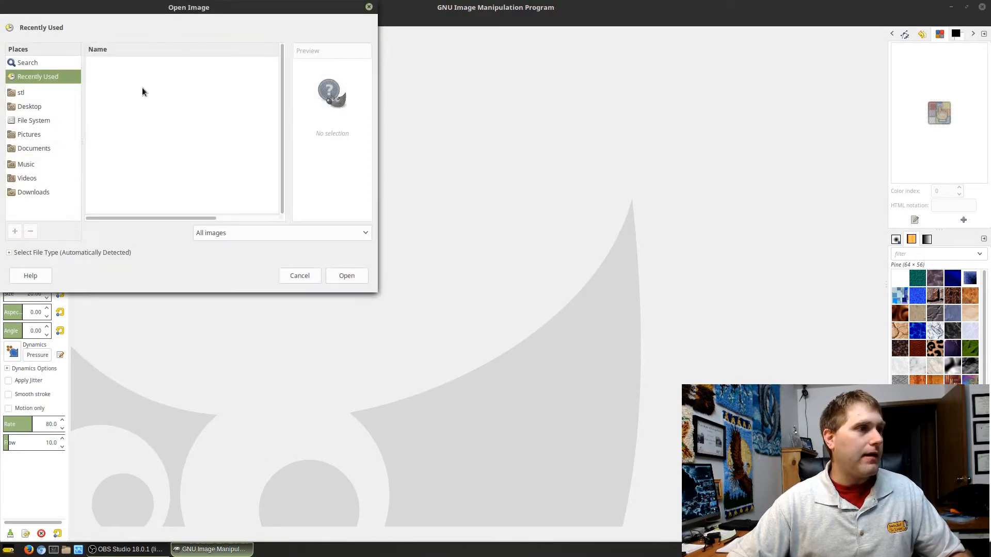
{"action": "left_click", "coordinate": [27, 106]}
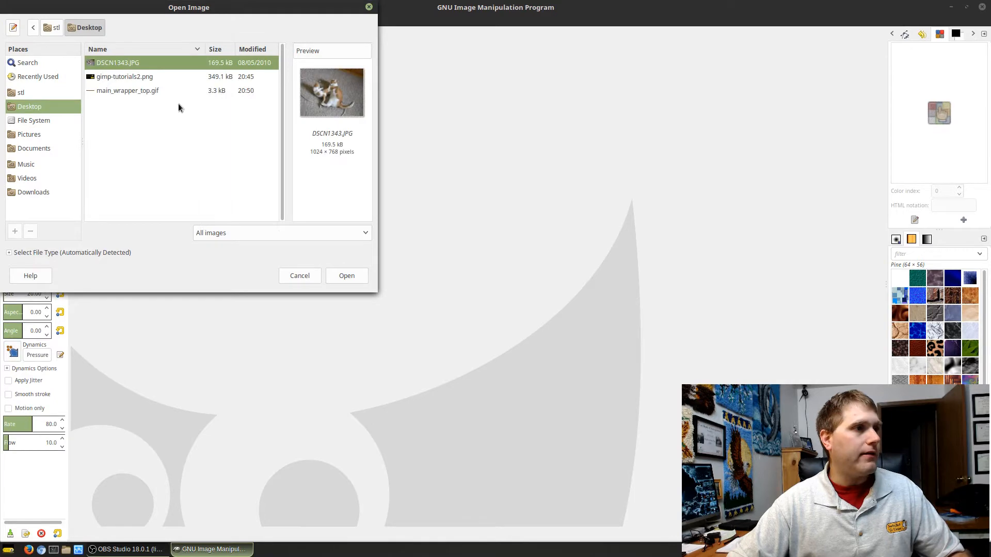
{"action": "left_click", "coordinate": [363, 278]}
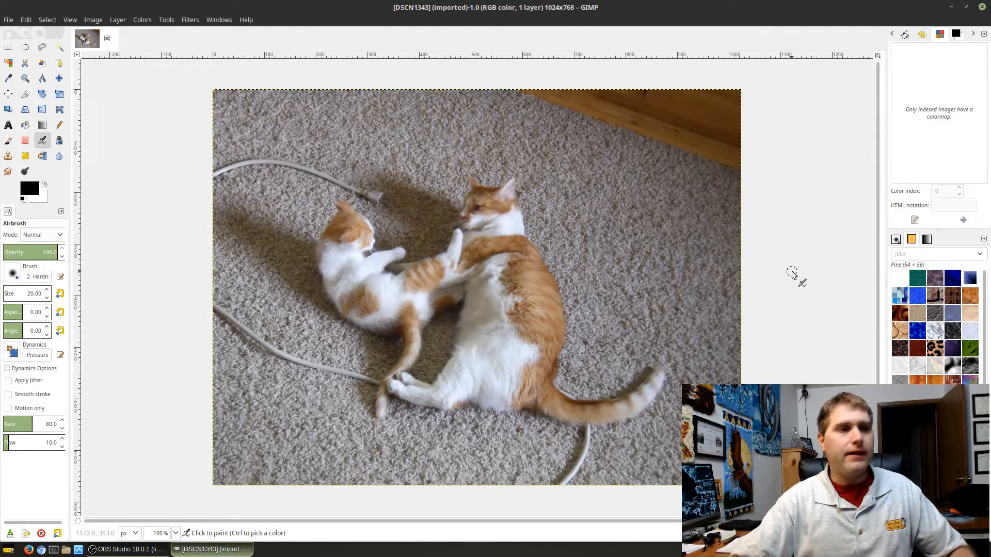
Scale the image's X and Y resolution to 72 pixels/in, keeping its pixel dimensions.
{"action": "left_click", "coordinate": [95, 23]}
{"action": "left_click", "coordinate": [114, 129]}
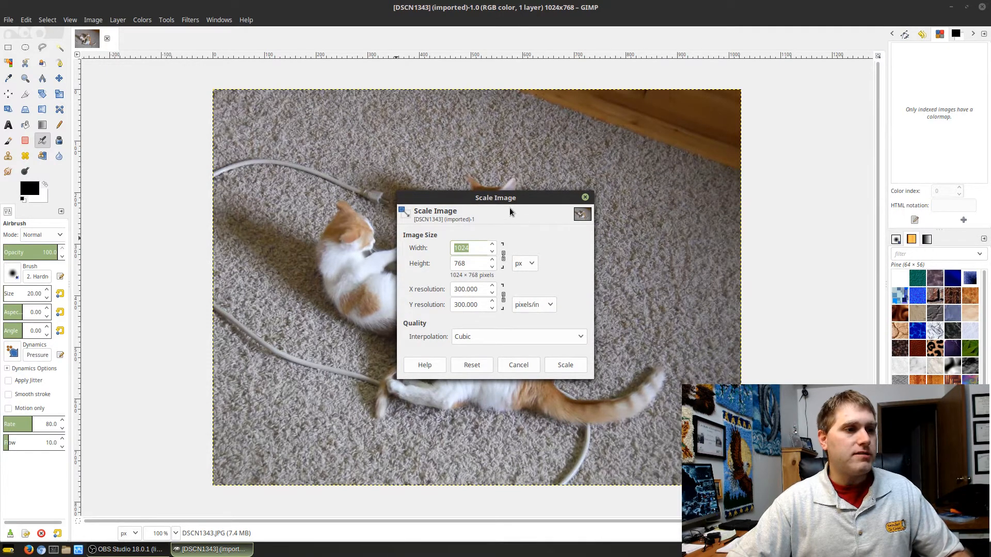
{"action": "left_click_drag", "start_coordinate": [511, 200], "coordinate": [668, 117]}
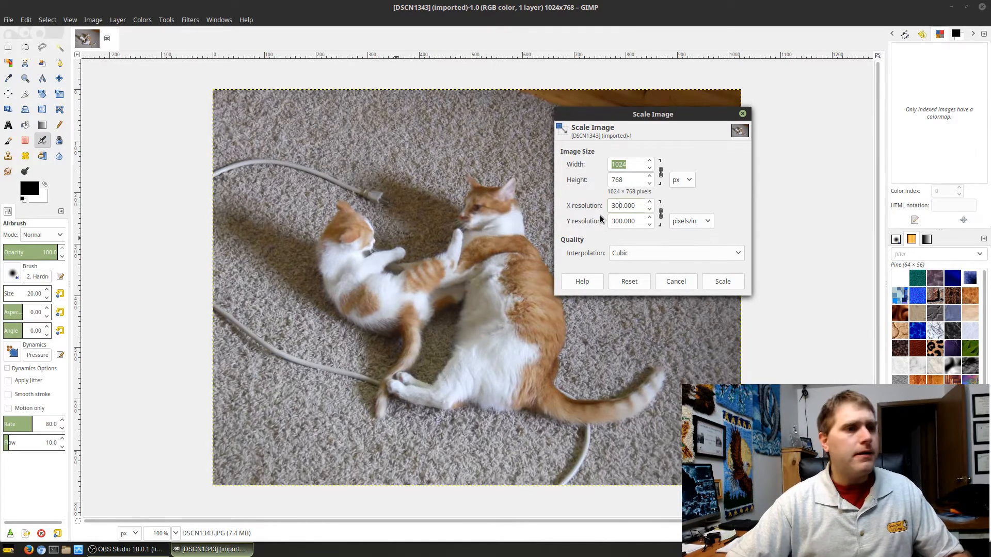
{"action": "left_click_drag", "start_coordinate": [622, 208], "coordinate": [593, 215]}
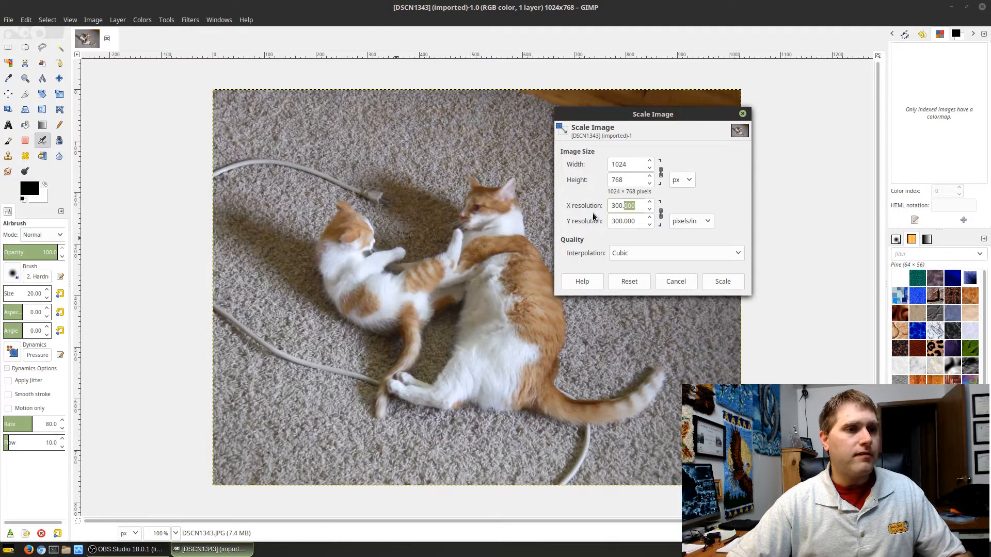
{"action": "left_click", "coordinate": [618, 205]}
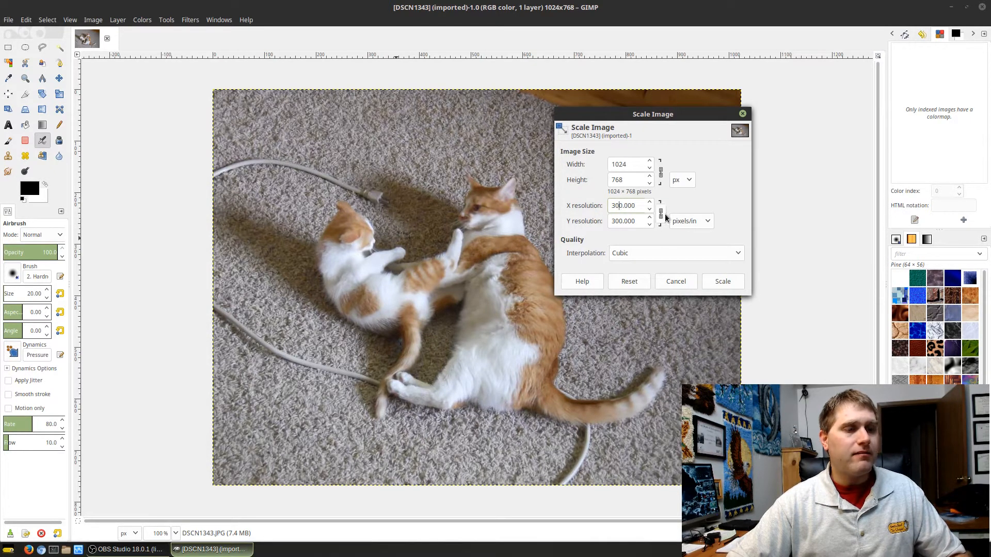
{"action": "left_click_drag", "start_coordinate": [612, 206], "coordinate": [625, 207]}
{"action": "key", "text": "BackSpace"}
{"action": "type", "text": "72."}
{"action": "key", "text": "Tab"}
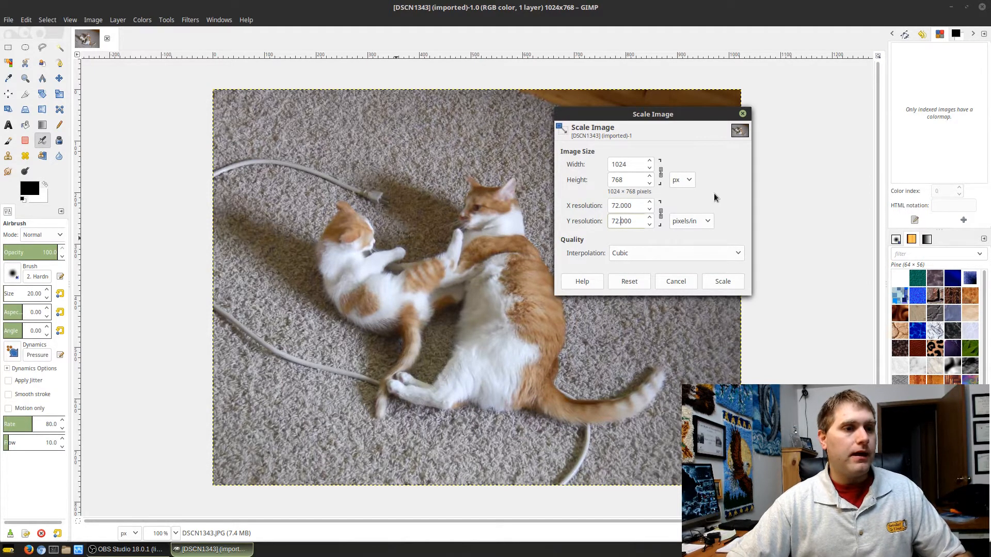
{"action": "left_click", "coordinate": [711, 282]}
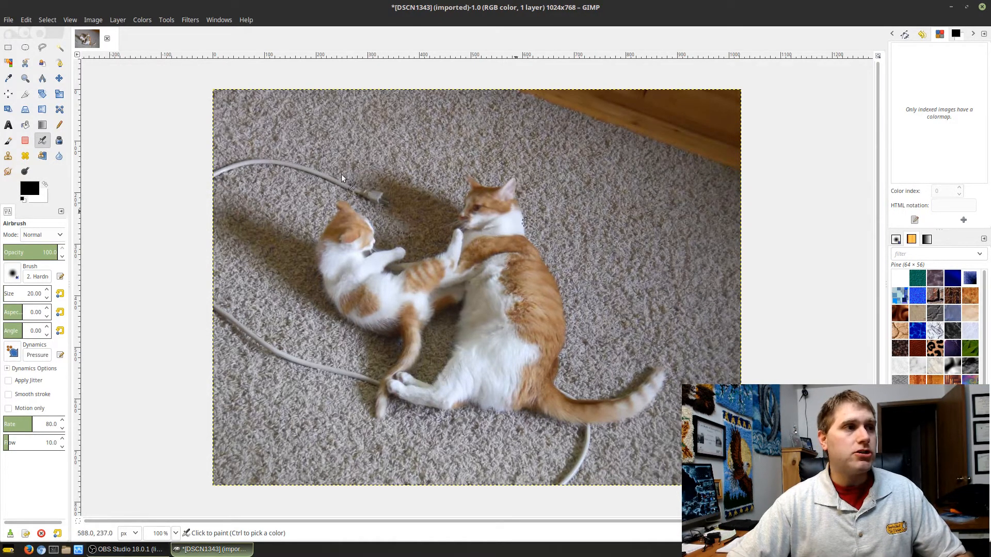
Check the image's resolution in the Scale Image settings without applying any change.
{"action": "left_click", "coordinate": [88, 21]}
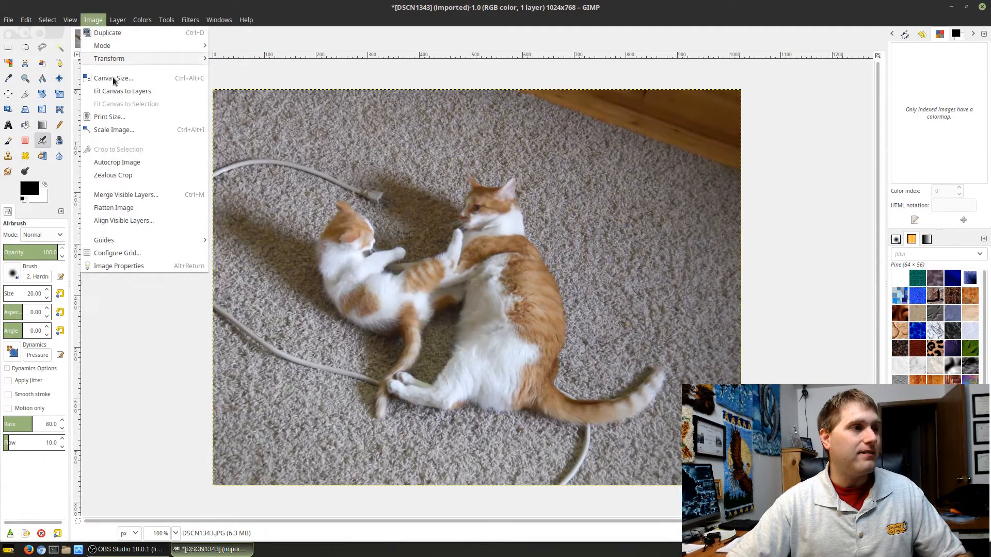
{"action": "left_click", "coordinate": [123, 130]}
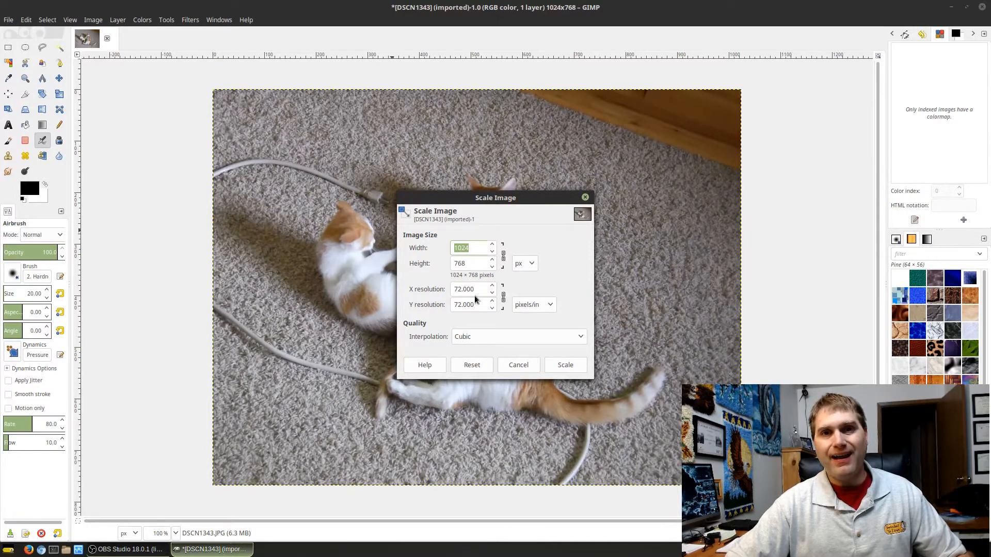
{"action": "left_click", "coordinate": [519, 364]}
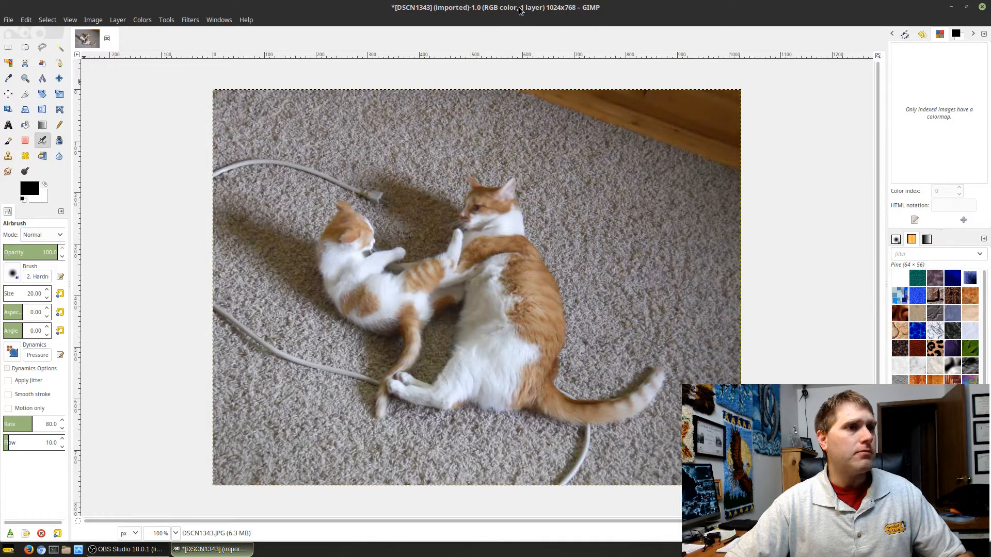
{"action": "left_click", "coordinate": [9, 19]}
{"action": "left_click", "coordinate": [47, 129]}
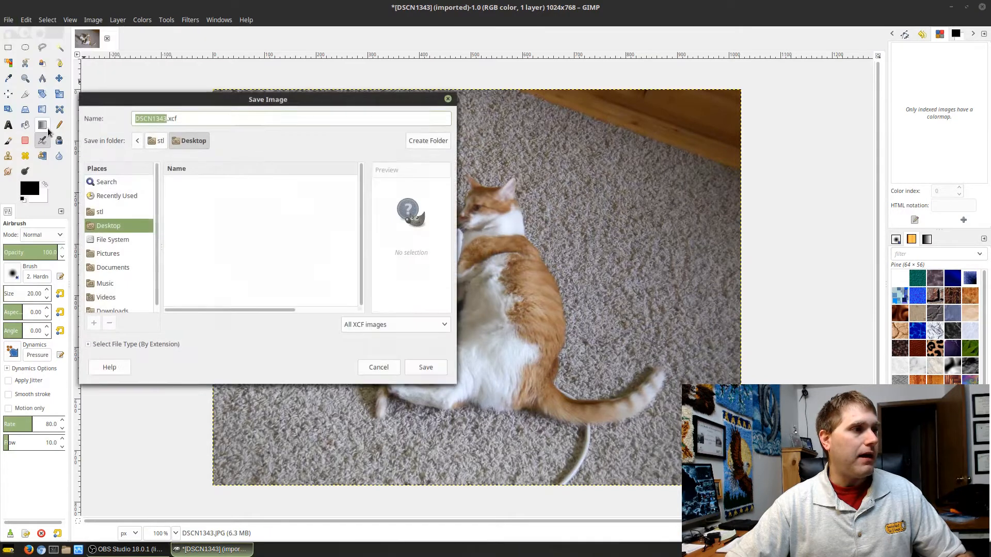
{"action": "left_click", "coordinate": [379, 367]}
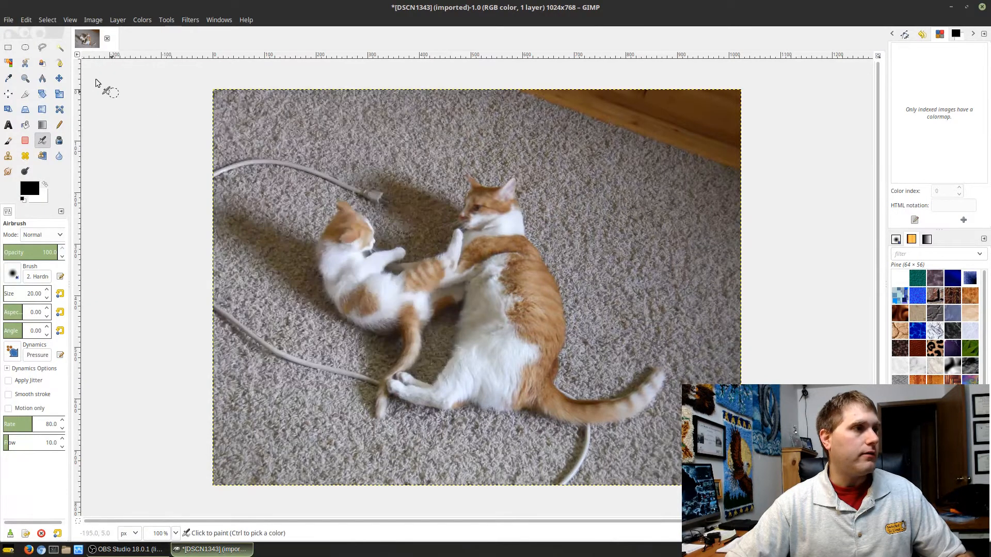
{"action": "left_click", "coordinate": [8, 20]}
{"action": "left_click", "coordinate": [36, 201]}
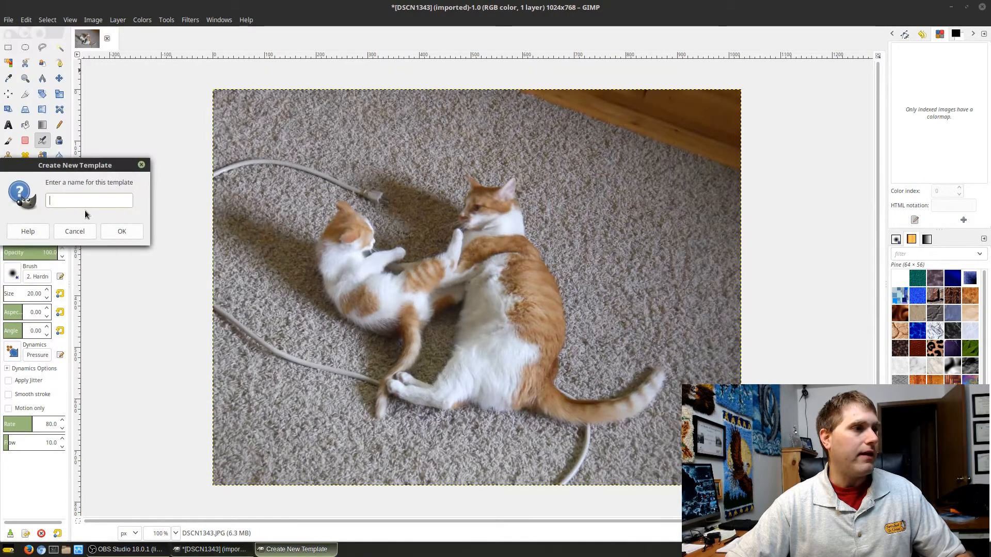
{"action": "left_click", "coordinate": [75, 231]}
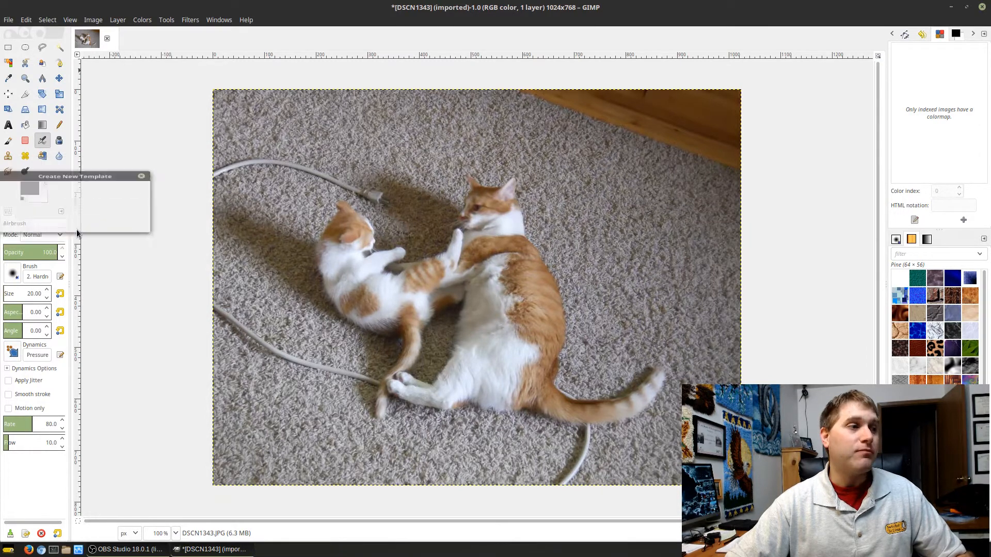
Export the image to the Desktop as the JPEG file DSCN1343-sm.JPG with the default quality settings.
{"action": "left_click", "coordinate": [8, 19]}
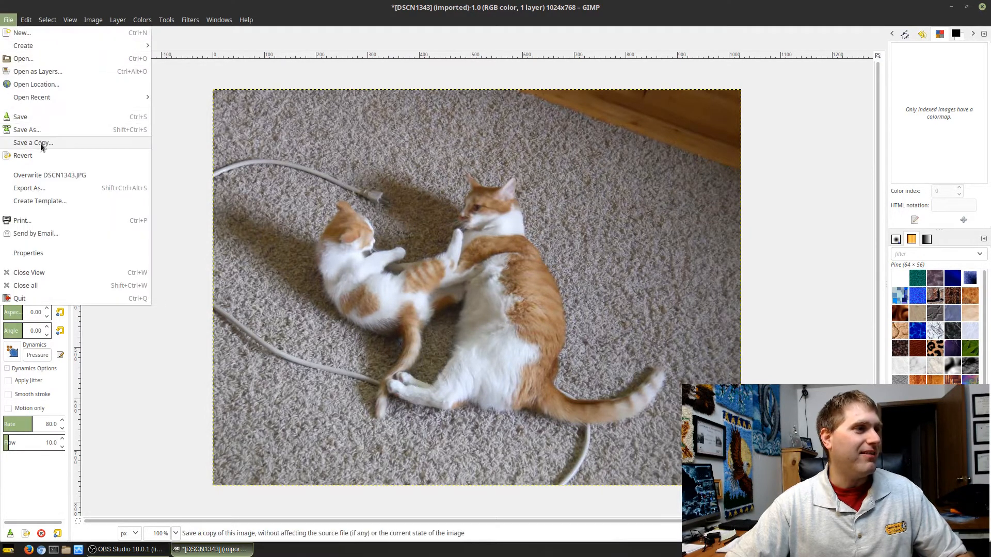
{"action": "left_click", "coordinate": [42, 189]}
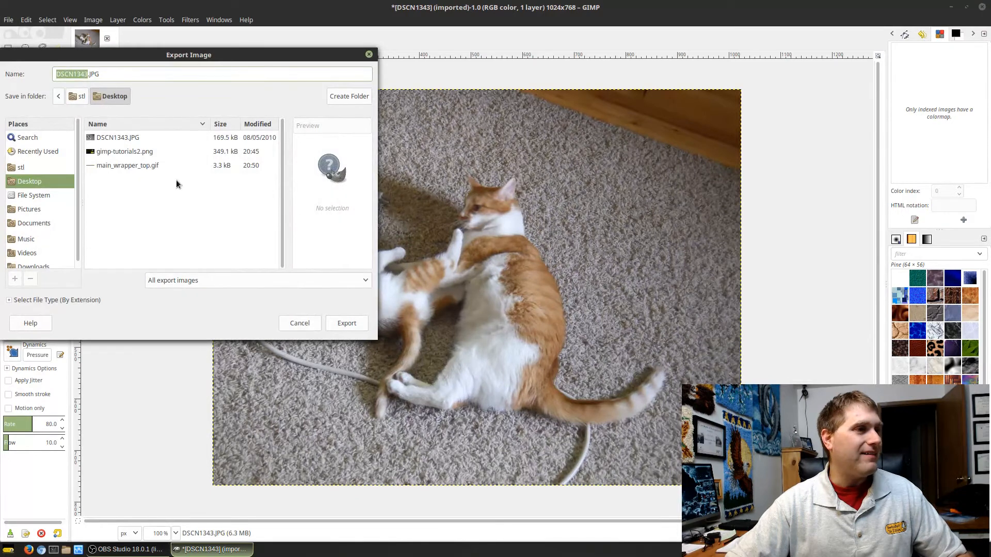
{"action": "key", "text": "Right"}
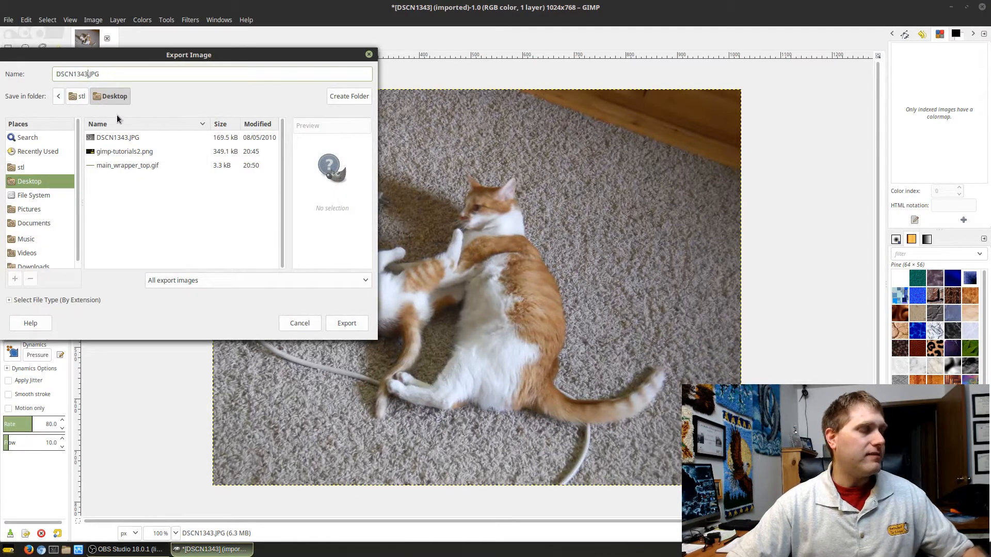
{"action": "type", "text": "-sm"}
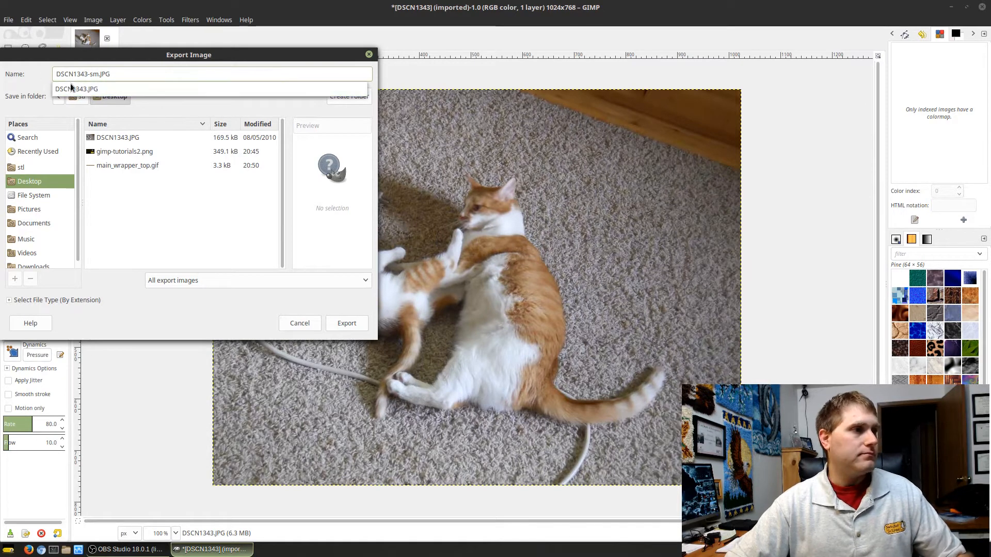
{"action": "left_click", "coordinate": [128, 76]}
{"action": "left_click", "coordinate": [139, 71]}
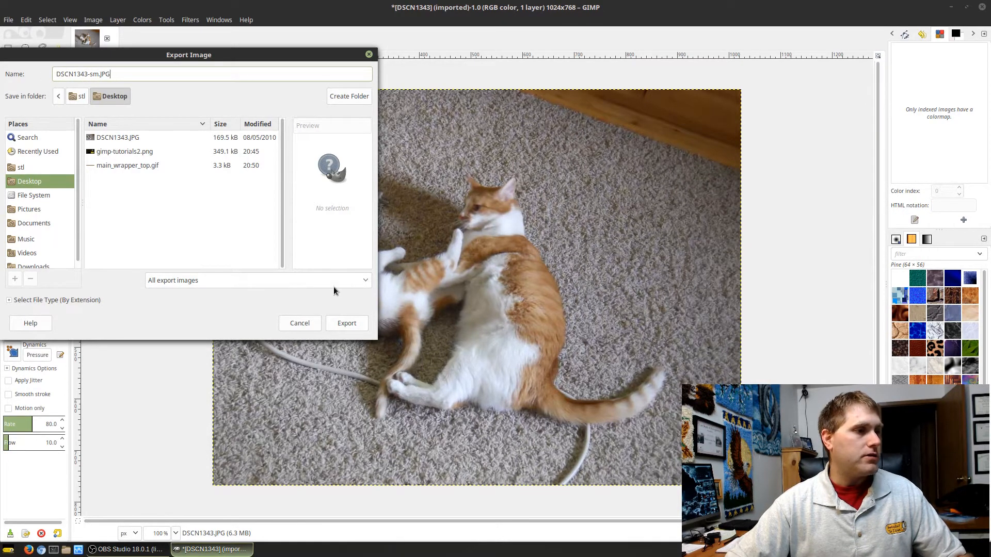
{"action": "left_click", "coordinate": [344, 330]}
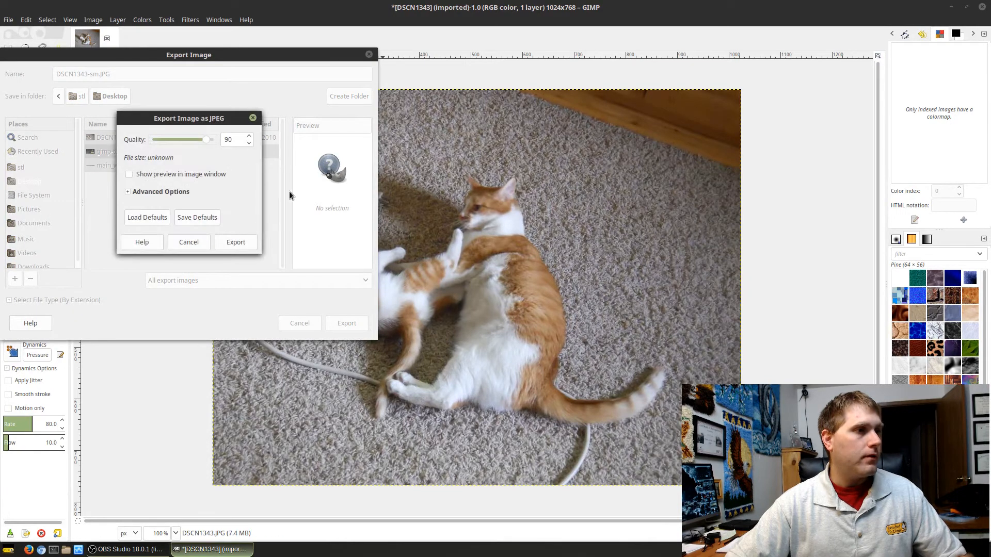
{"action": "left_click", "coordinate": [234, 243]}
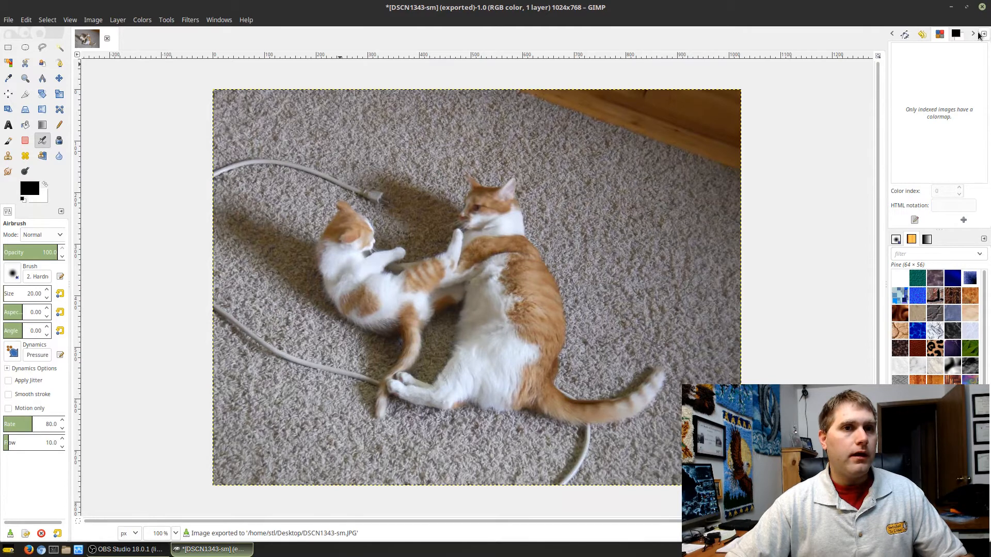
Close the exported image, discarding its unsaved changes, and minimize the program to reveal the desktop.
{"action": "left_click", "coordinate": [107, 40]}
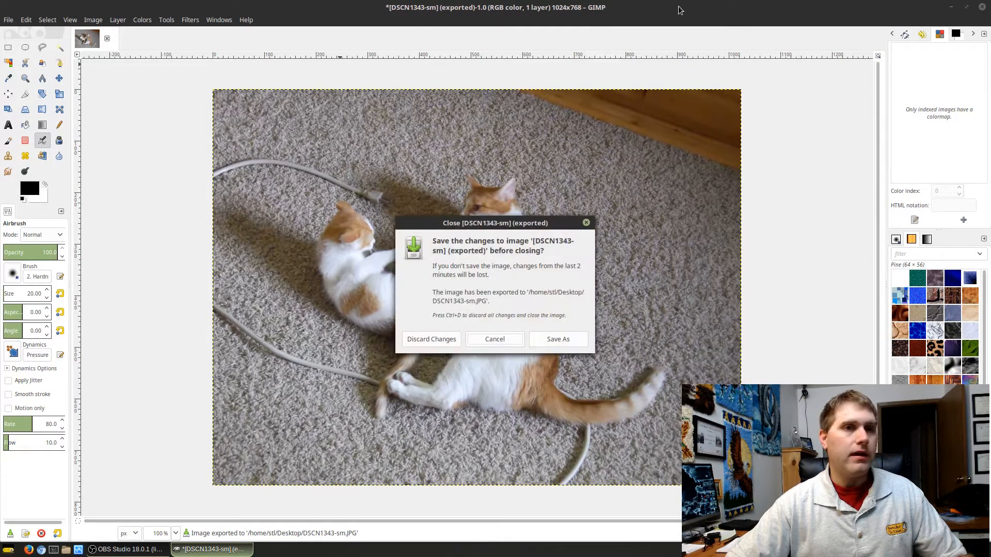
{"action": "left_click", "coordinate": [447, 344]}
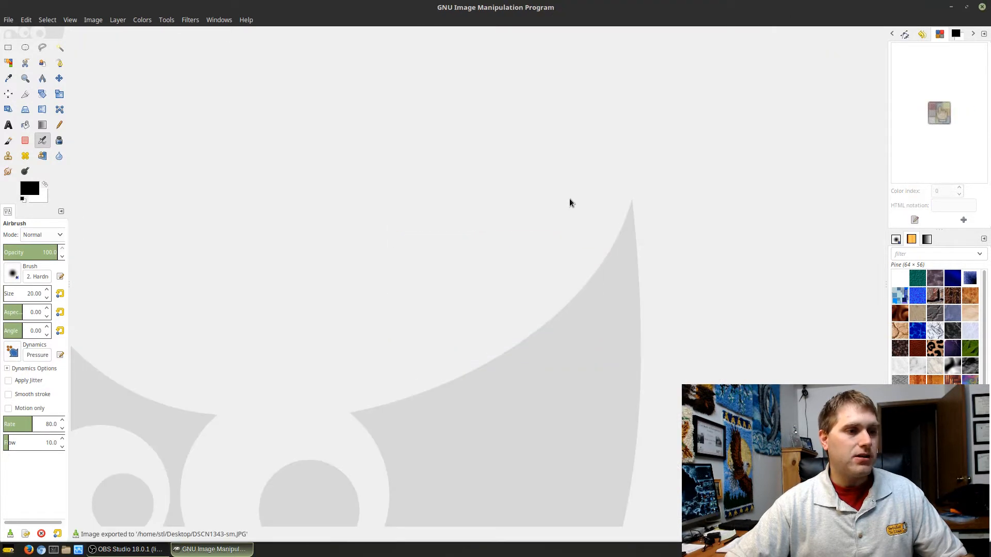
{"action": "left_click", "coordinate": [950, 8]}
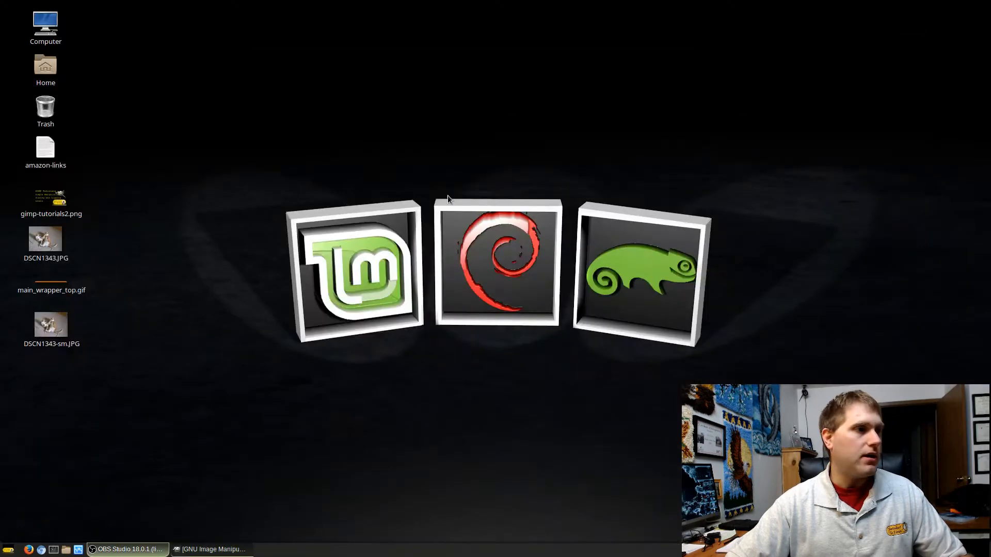
Open DSCN1343.JPG from the desktop in the image viewer and browse through the neighbouring images.
{"action": "left_click", "coordinate": [45, 330]}
{"action": "double_click", "coordinate": [59, 245]}
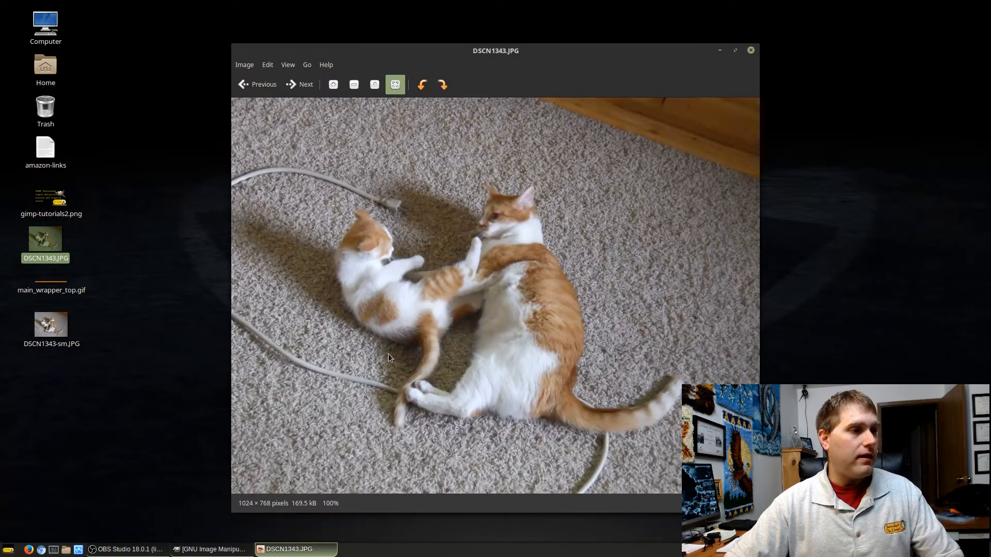
{"action": "key", "text": "Right"}
{"action": "key", "text": "Right"}
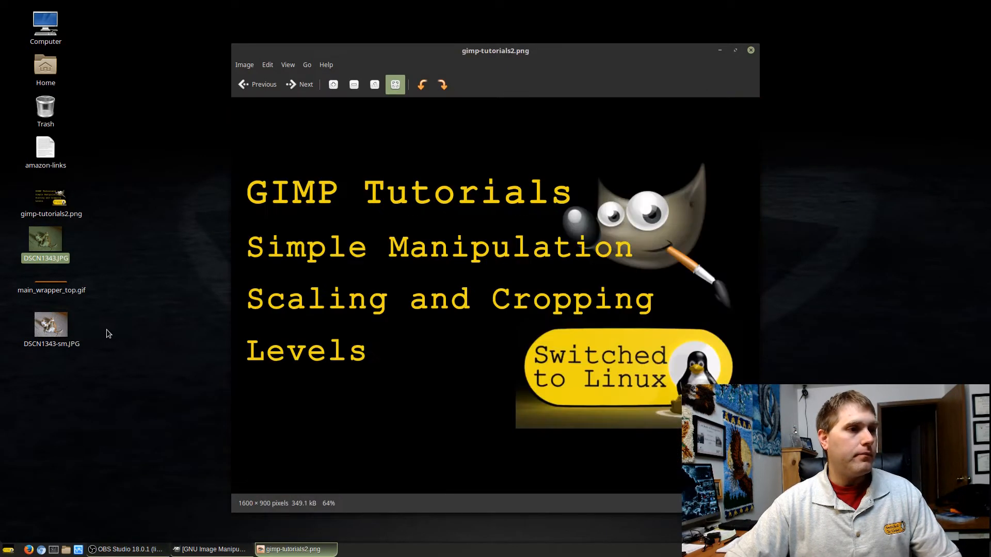
{"action": "key", "text": "Left"}
{"action": "key", "text": "Right"}
{"action": "key", "text": "Right"}
{"action": "key", "text": "Right"}
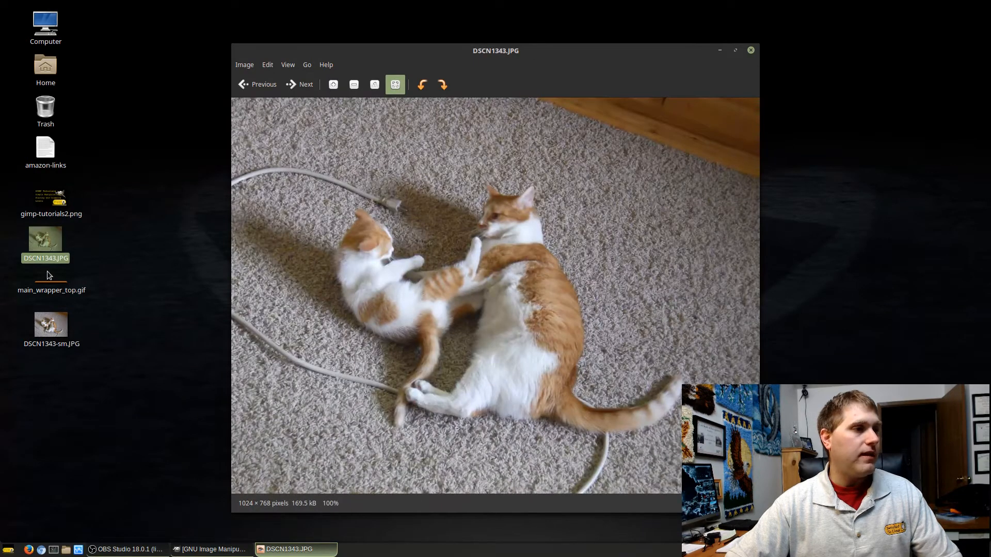
Open DSCN1343-sm.JPG from the desktop, compare it side by side with DSCN1343.JPG, and close both viewer windows.
{"action": "double_click", "coordinate": [51, 323]}
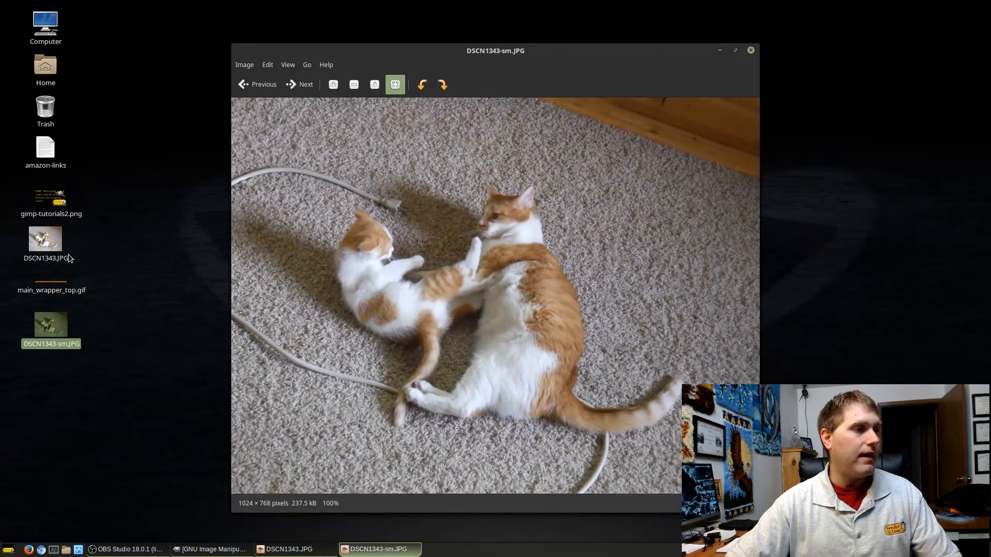
{"action": "left_click_drag", "start_coordinate": [418, 57], "coordinate": [706, 86]}
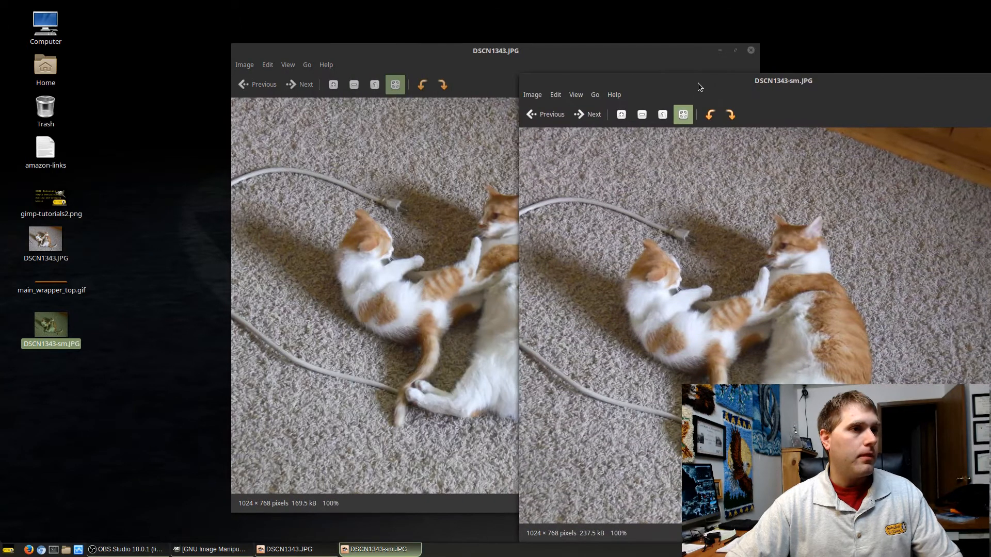
{"action": "left_click_drag", "start_coordinate": [555, 51], "coordinate": [324, 26]}
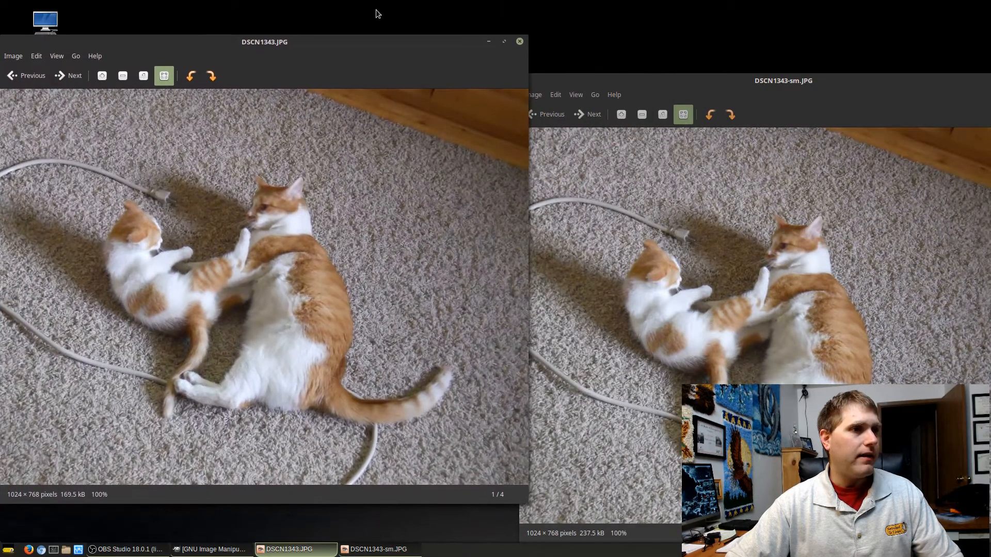
{"action": "left_click_drag", "start_coordinate": [652, 76], "coordinate": [659, 40]}
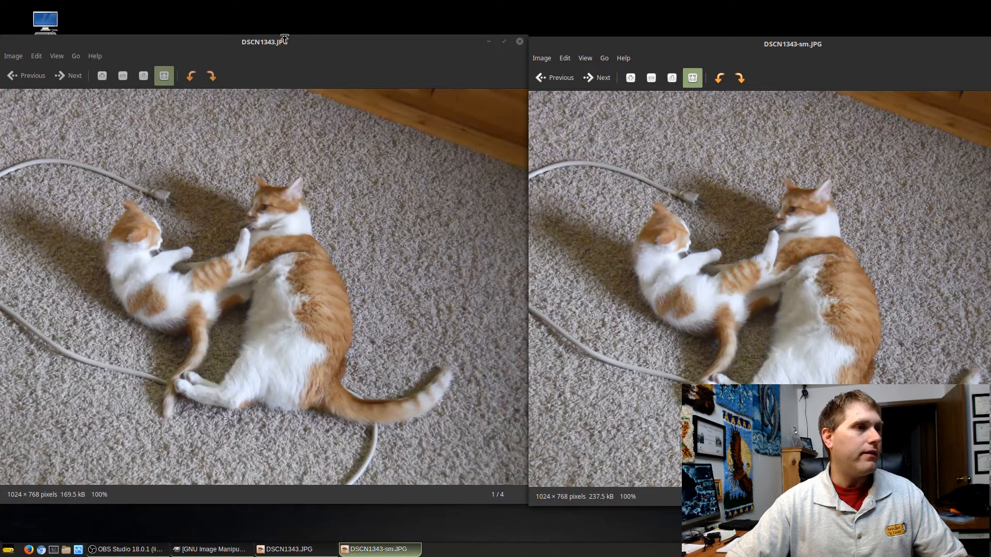
{"action": "left_click", "coordinate": [519, 42]}
{"action": "left_click_drag", "start_coordinate": [906, 51], "coordinate": [765, 78]}
{"action": "left_click", "coordinate": [906, 69]}
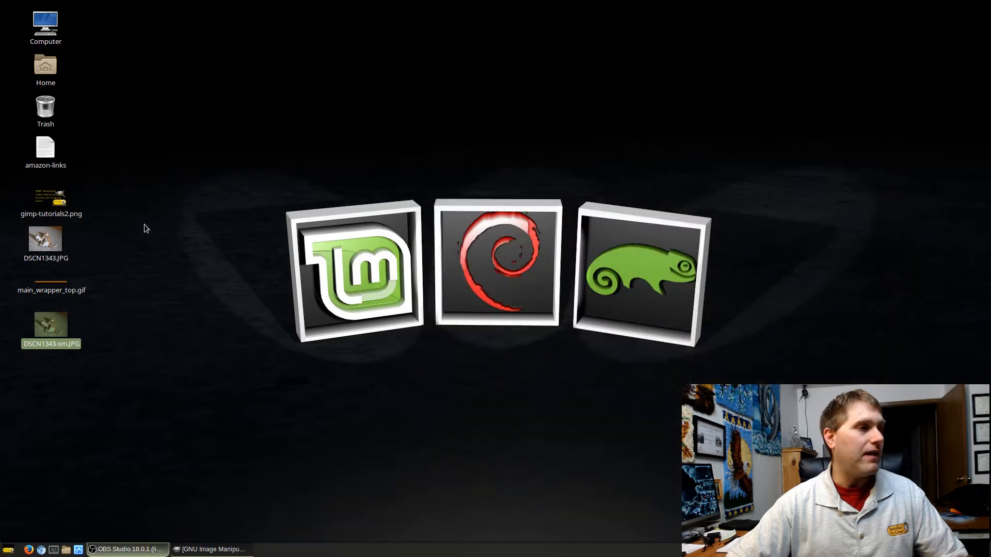
Compare the file properties of DSCN1343.JPG and DSCN1343-sm.JPG side by side, closing both dialogs when done.
{"action": "right_click", "coordinate": [54, 239]}
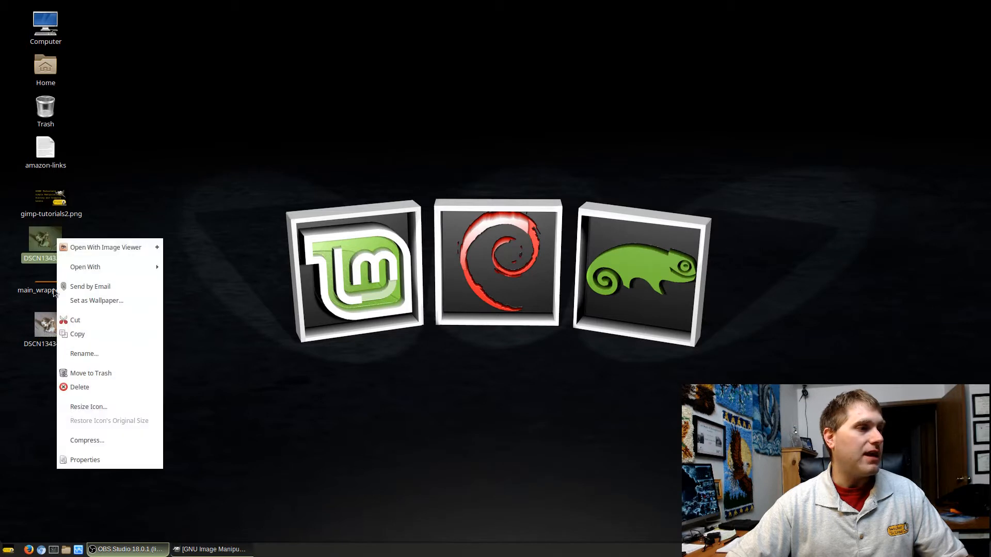
{"action": "left_click", "coordinate": [69, 459]}
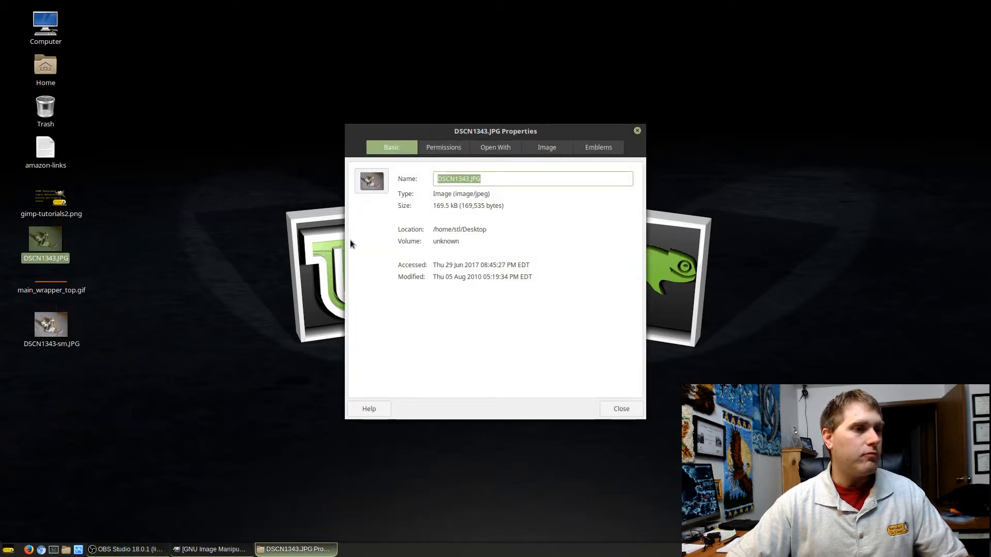
{"action": "right_click", "coordinate": [68, 336]}
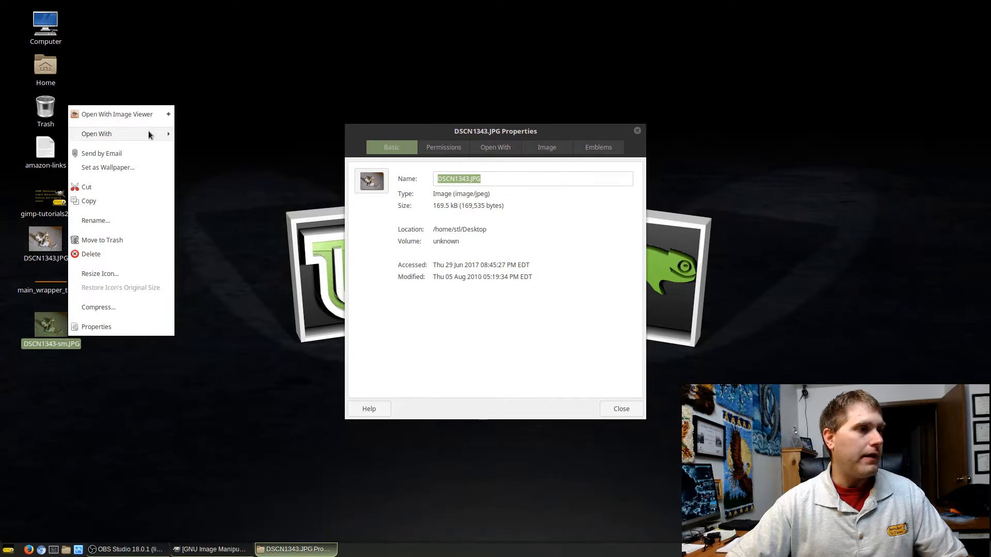
{"action": "left_click", "coordinate": [98, 327]}
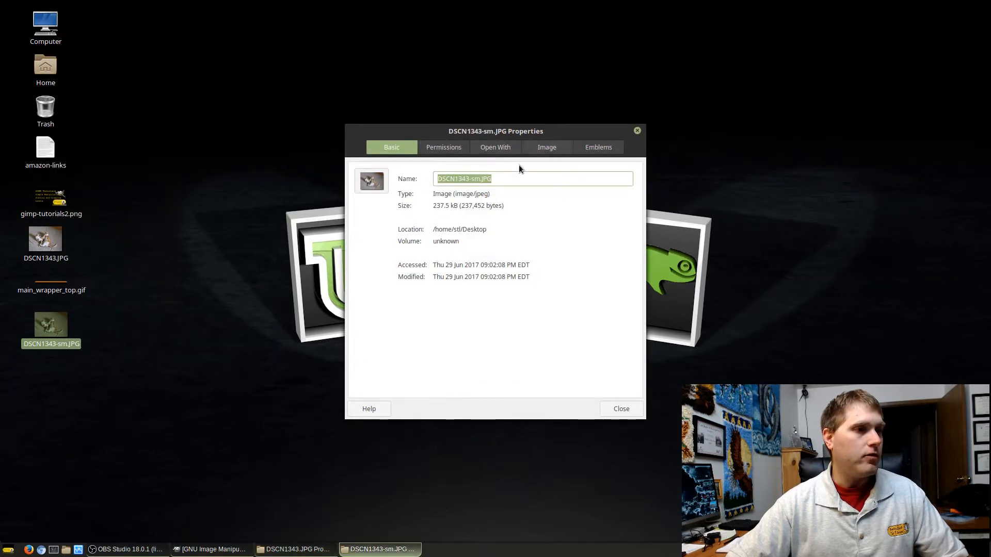
{"action": "left_click_drag", "start_coordinate": [509, 139], "coordinate": [786, 132]}
{"action": "left_click", "coordinate": [498, 133]}
{"action": "left_click_drag", "start_coordinate": [498, 133], "coordinate": [358, 146]}
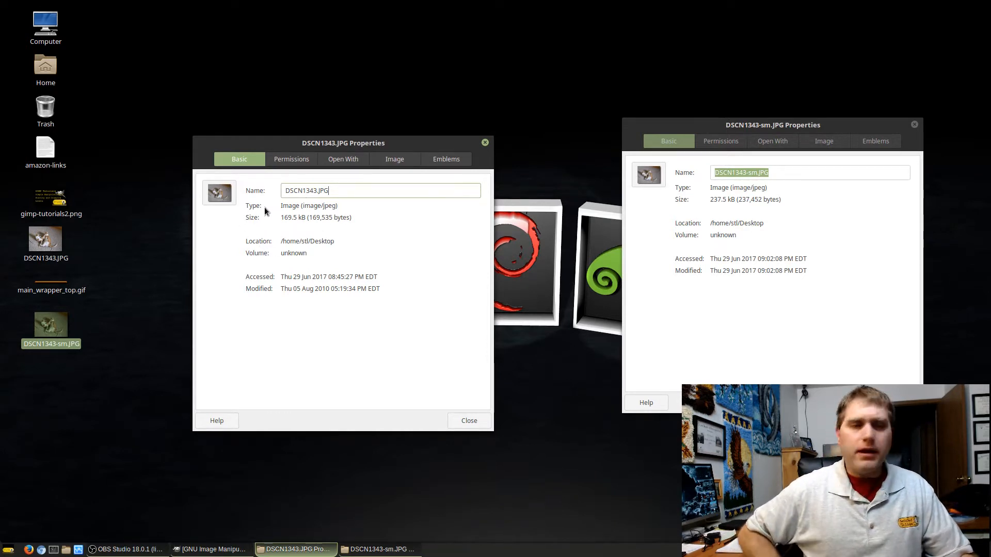
{"action": "left_click", "coordinate": [915, 126]}
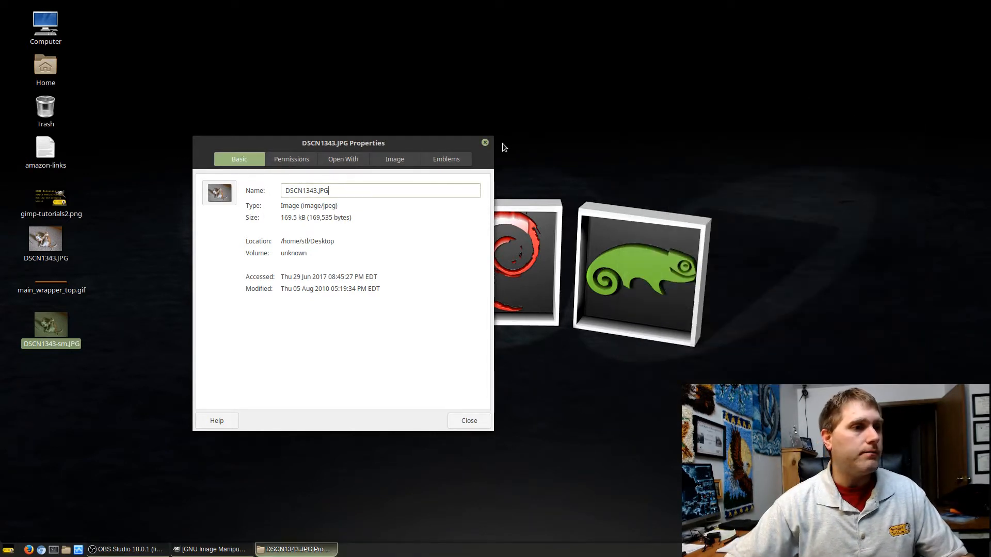
{"action": "left_click", "coordinate": [486, 143]}
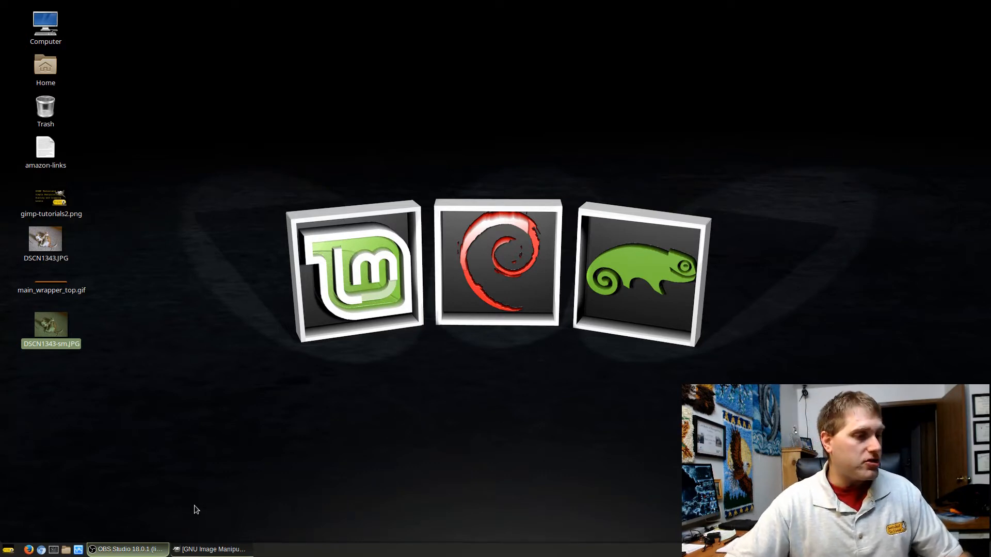
Switch to GIMP and open DSCN1343.JPG from the Desktop folder.
{"action": "left_click", "coordinate": [212, 549]}
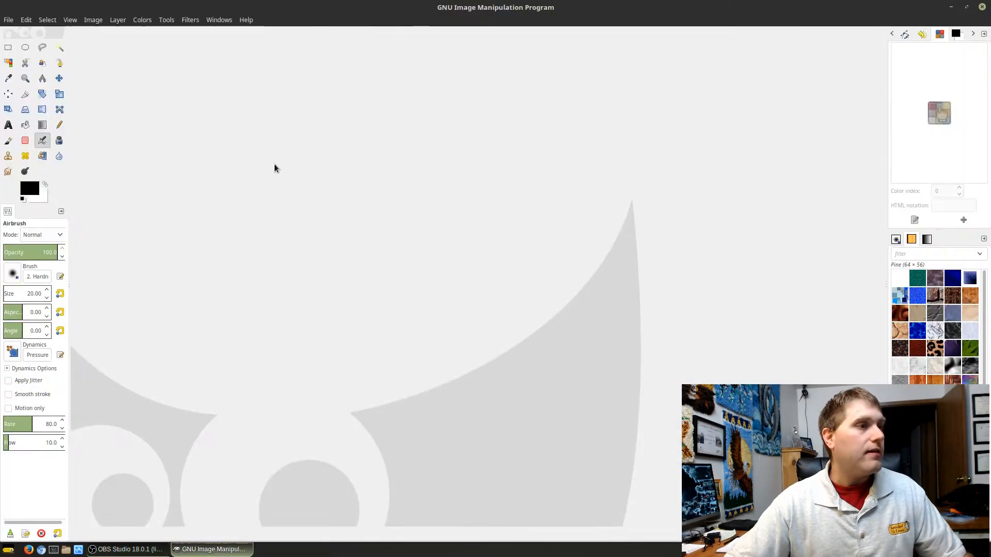
{"action": "left_click", "coordinate": [6, 21]}
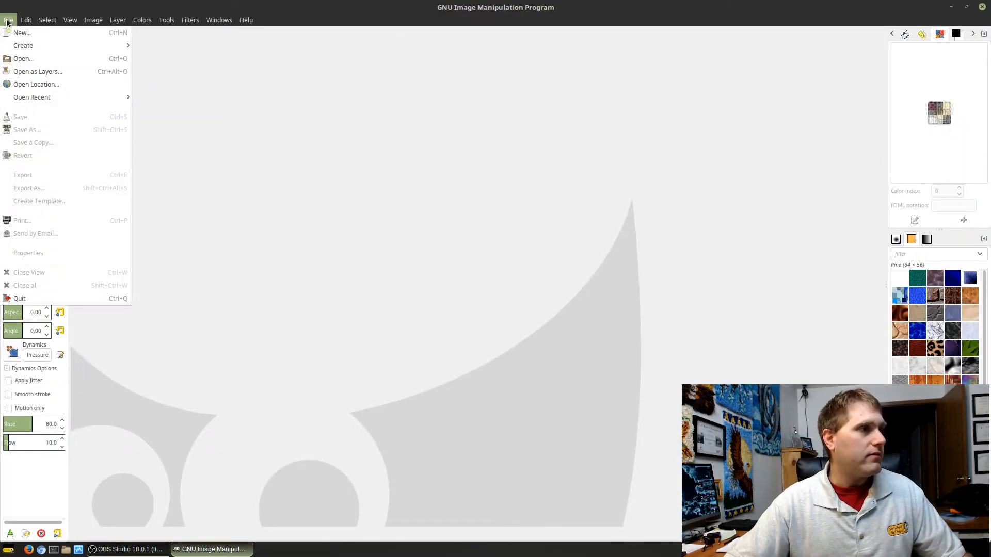
{"action": "left_click", "coordinate": [20, 59]}
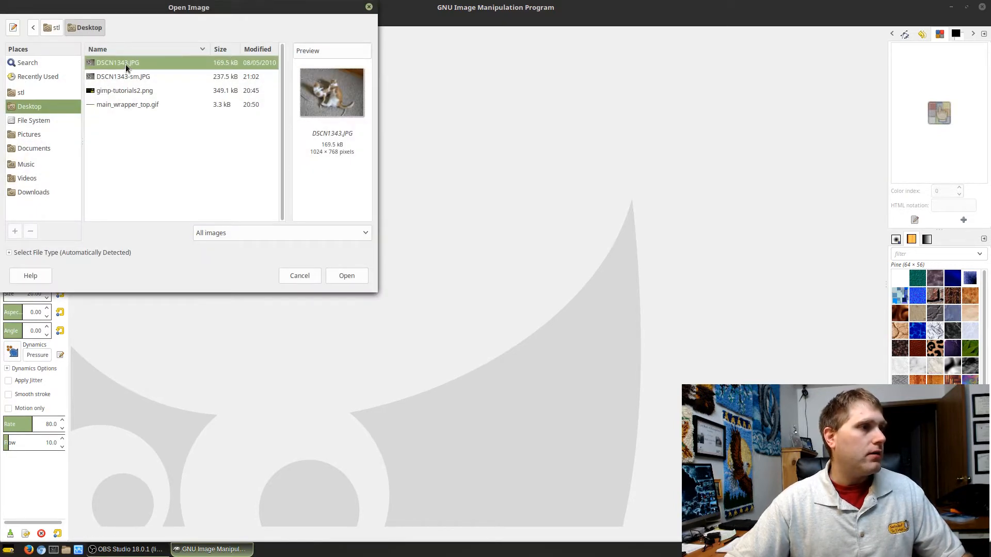
{"action": "double_click", "coordinate": [125, 64]}
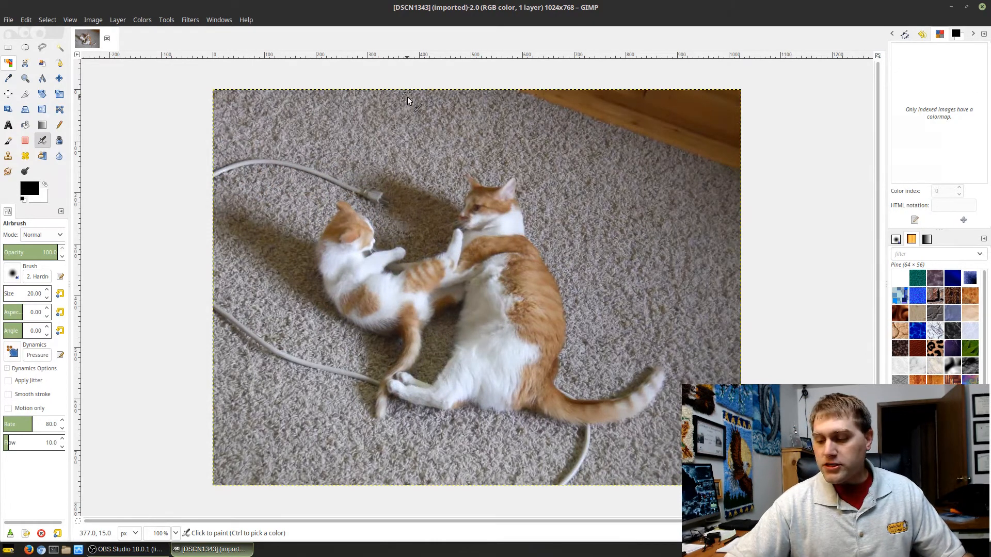
Scale the image to 1200 px wide by 900 px high, keeping its proportions and resolution.
{"action": "left_click", "coordinate": [92, 21]}
{"action": "left_click", "coordinate": [121, 134]}
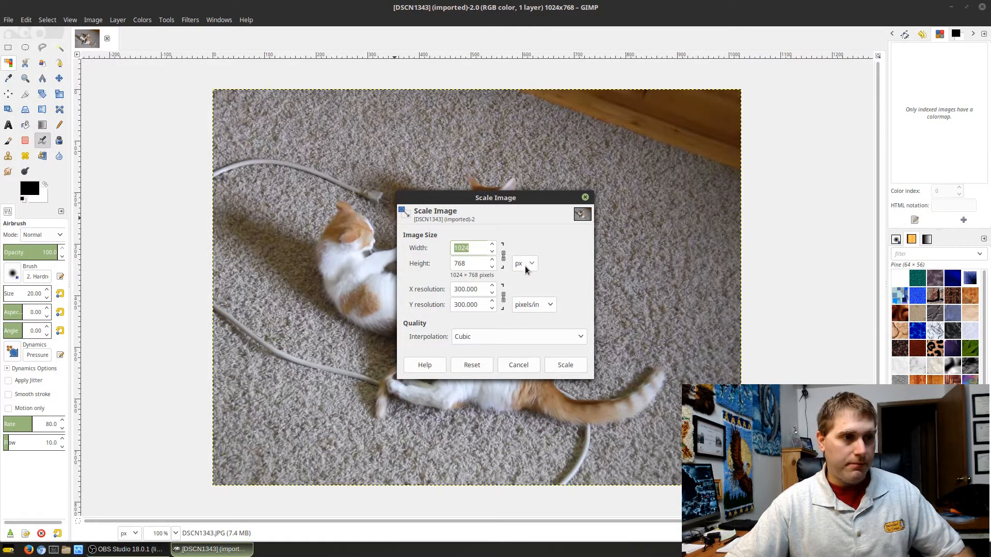
{"action": "left_click", "coordinate": [477, 248]}
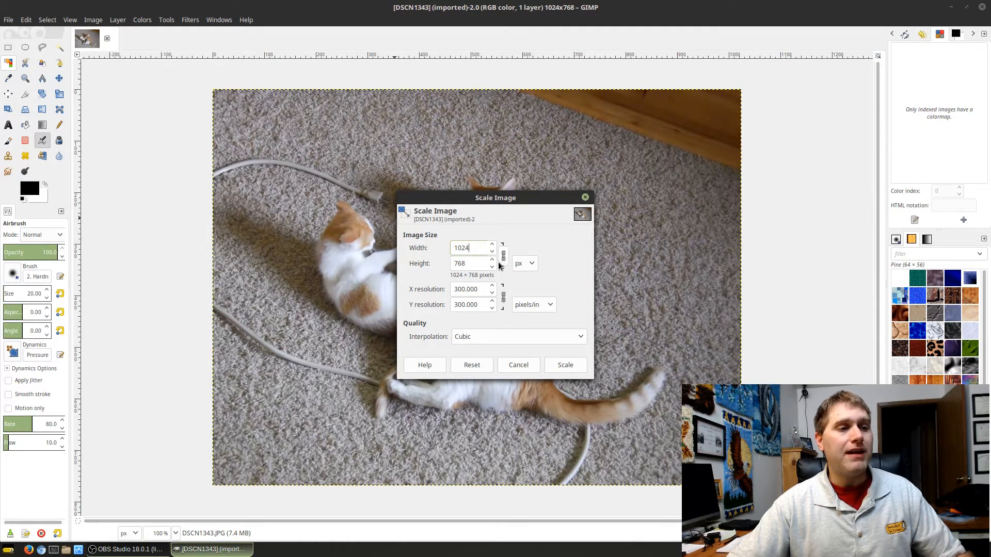
{"action": "double_click", "coordinate": [479, 252]}
{"action": "type", "text": "1200"}
{"action": "left_click", "coordinate": [475, 263]}
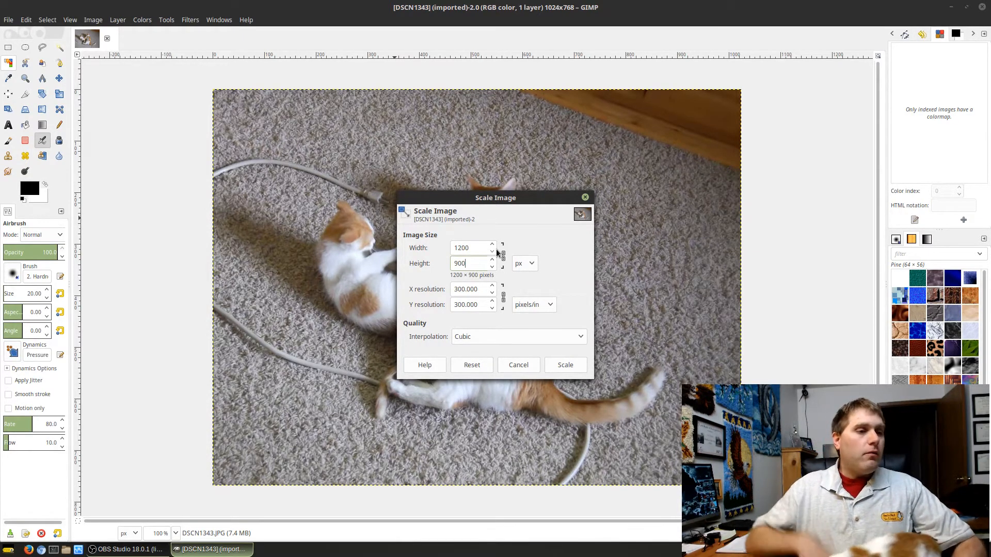
{"action": "left_click", "coordinate": [565, 366]}
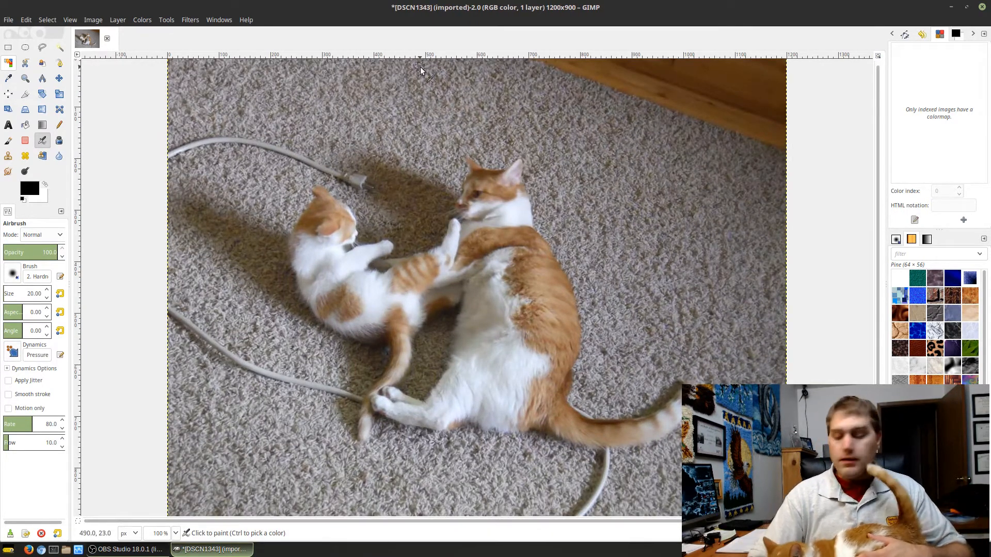
Resize the canvas to 1200 × 350 px with the image shifted vertically to a Y offset of -209 px.
{"action": "left_click", "coordinate": [94, 20]}
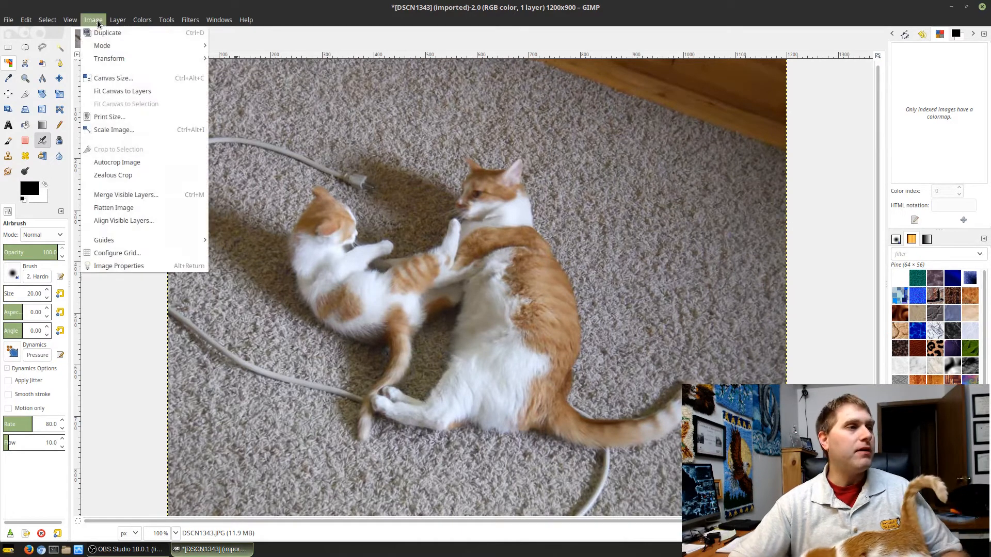
{"action": "left_click", "coordinate": [111, 81]}
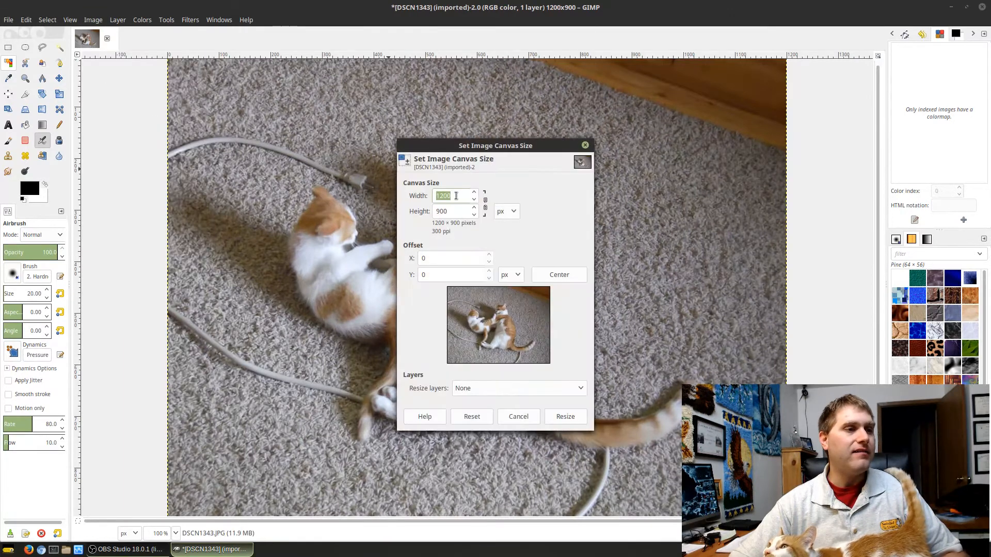
{"action": "double_click", "coordinate": [456, 214]}
{"action": "type", "text": "35"}
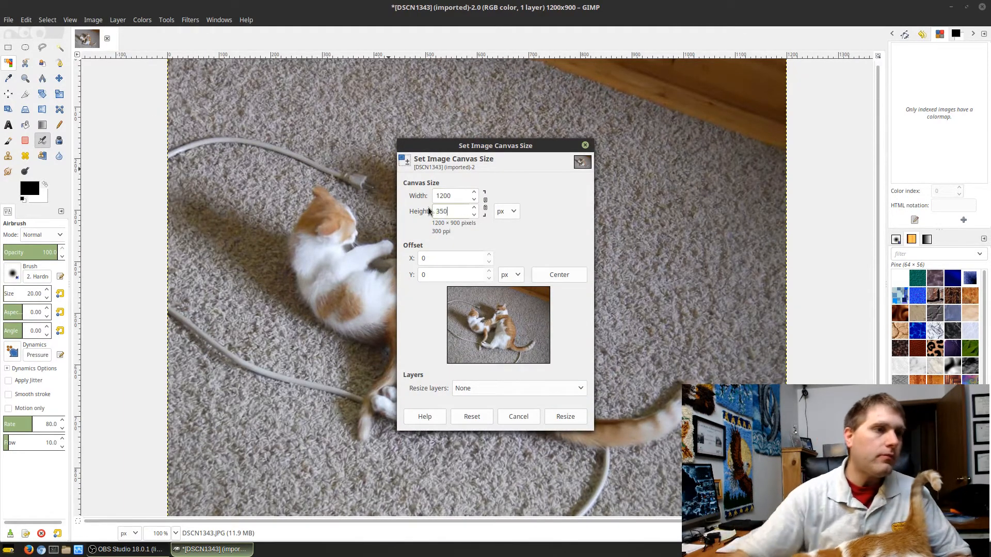
{"action": "type", "text": "0"}
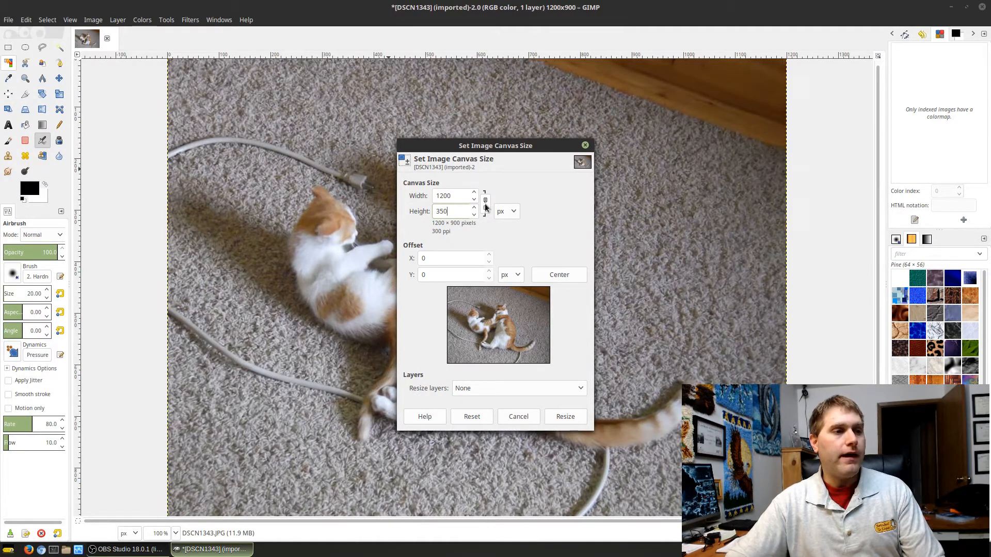
{"action": "left_click", "coordinate": [458, 194]}
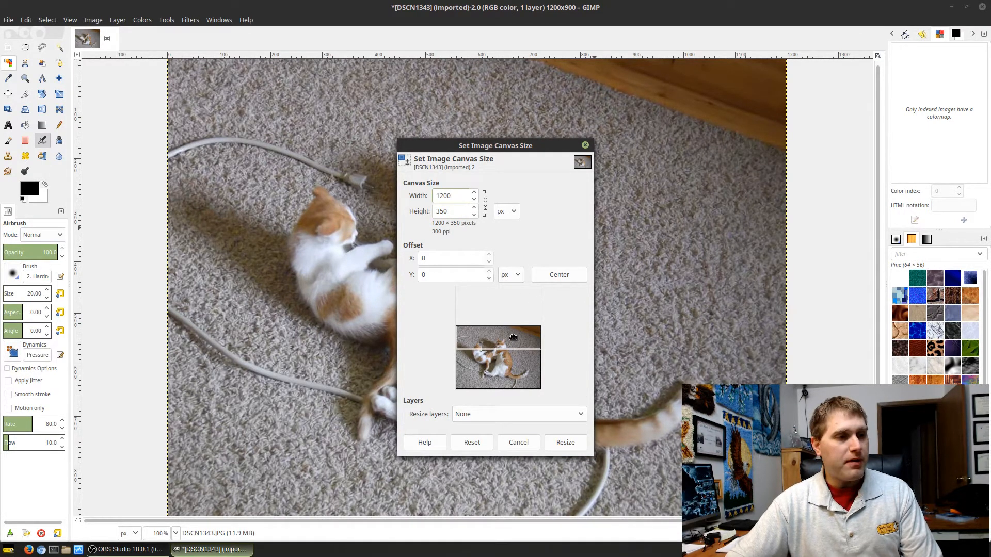
{"action": "mouse_move", "coordinate": [522, 337]}
{"action": "left_mouse_down"}
{"action": "mouse_move", "coordinate": [531, 313]}
{"action": "mouse_move", "coordinate": [528, 325]}
{"action": "left_mouse_up"}
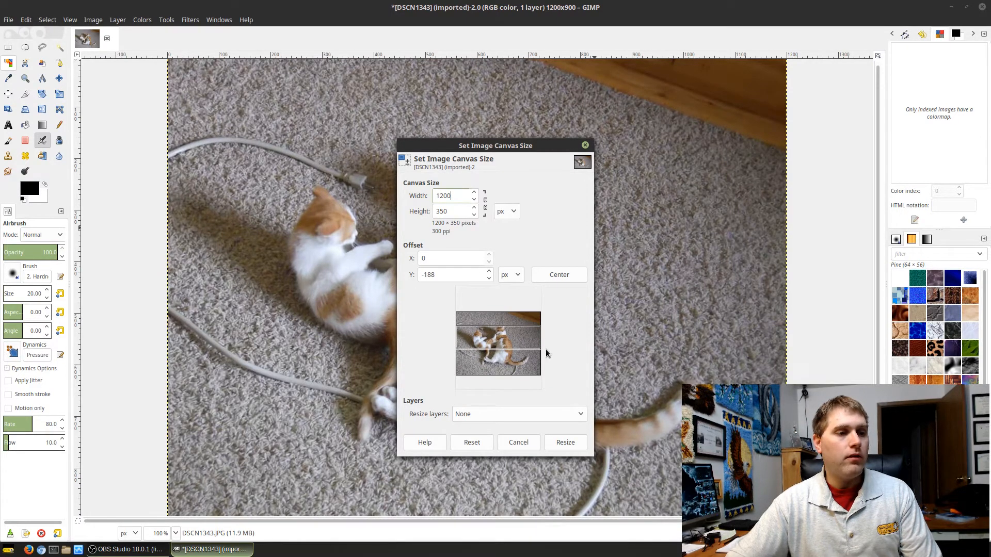
{"action": "left_click_drag", "start_coordinate": [522, 345], "coordinate": [531, 339]}
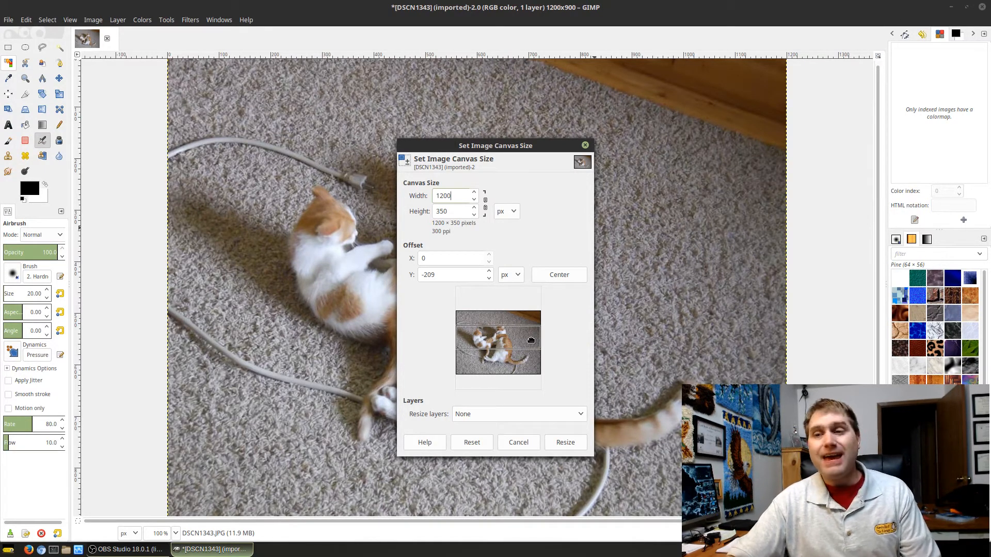
{"action": "left_click", "coordinate": [556, 442]}
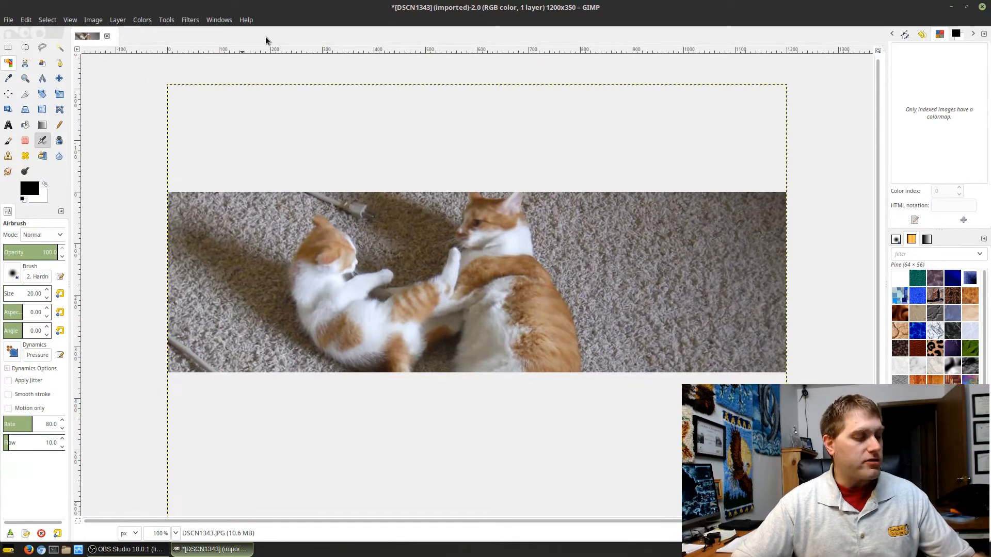
Undo the canvas resize and the image scaling.
{"action": "key", "text": "ctrl+z"}
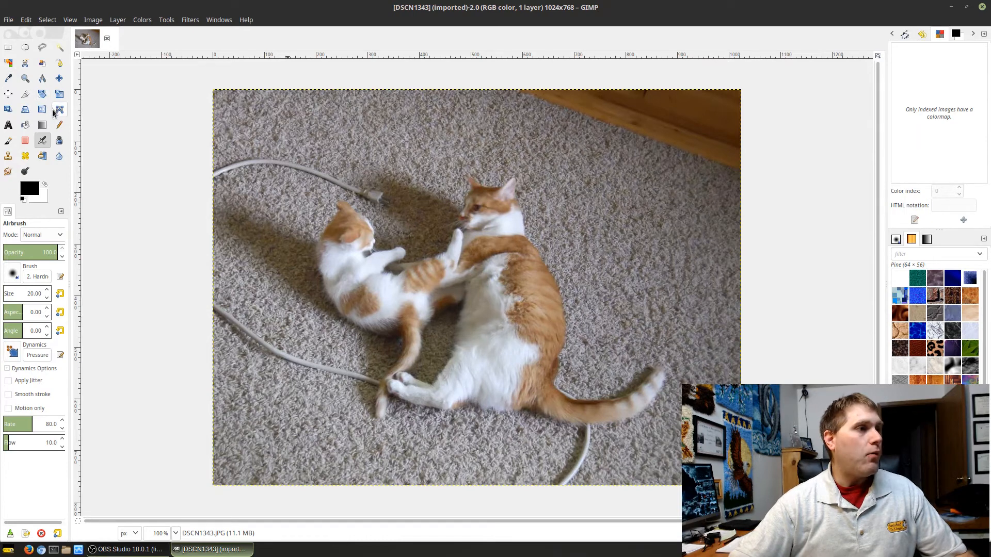
Select a wide band across the photo around both cats with Rectangle Select, adjusted to about 1043 × 404 px.
{"action": "left_click", "coordinate": [11, 47]}
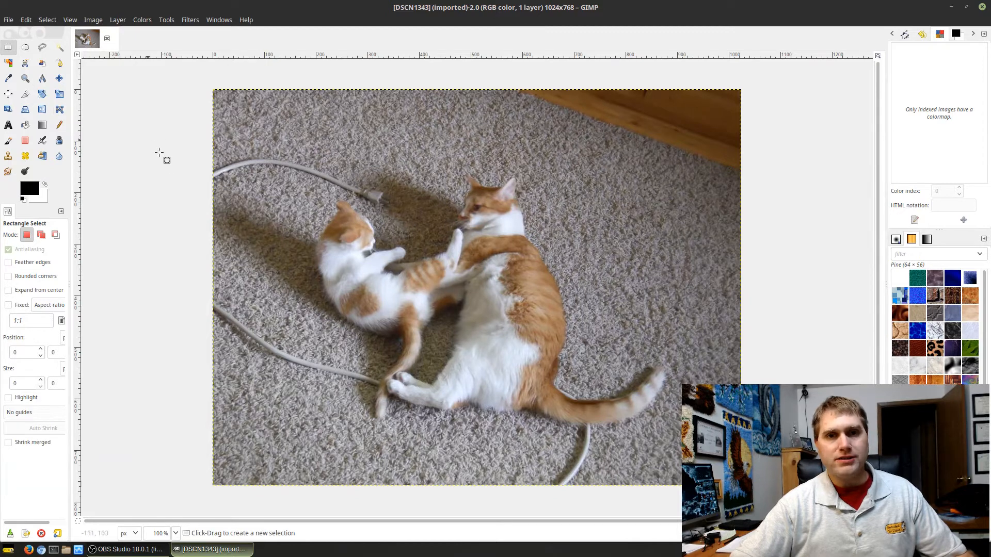
{"action": "left_click_drag", "start_coordinate": [199, 159], "coordinate": [739, 384]}
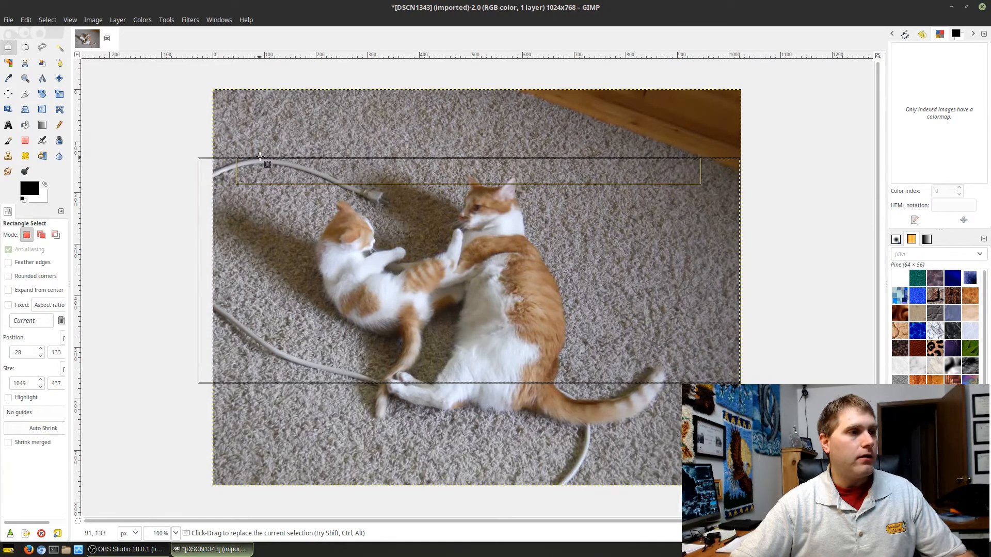
{"action": "mouse_move", "coordinate": [211, 177]}
{"action": "left_mouse_down"}
{"action": "mouse_move", "coordinate": [192, 178]}
{"action": "mouse_move", "coordinate": [238, 187]}
{"action": "mouse_move", "coordinate": [192, 194]}
{"action": "mouse_move", "coordinate": [216, 193]}
{"action": "left_mouse_up"}
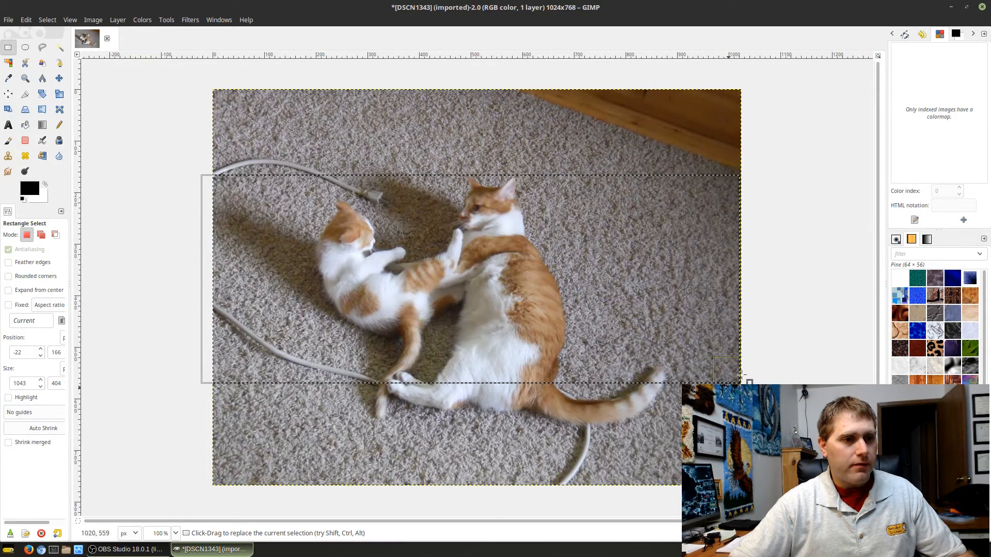
Adjust the selected band around the cats to 1047 × 402 px and crop the image to it.
{"action": "left_click_drag", "start_coordinate": [738, 373], "coordinate": [736, 375]}
{"action": "left_click_drag", "start_coordinate": [736, 375], "coordinate": [736, 373]}
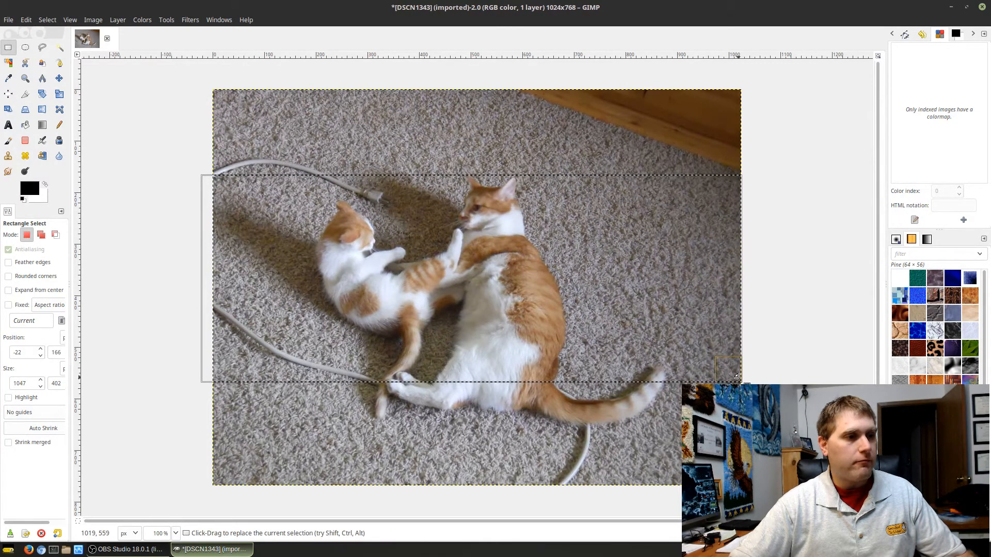
{"action": "left_click", "coordinate": [88, 22]}
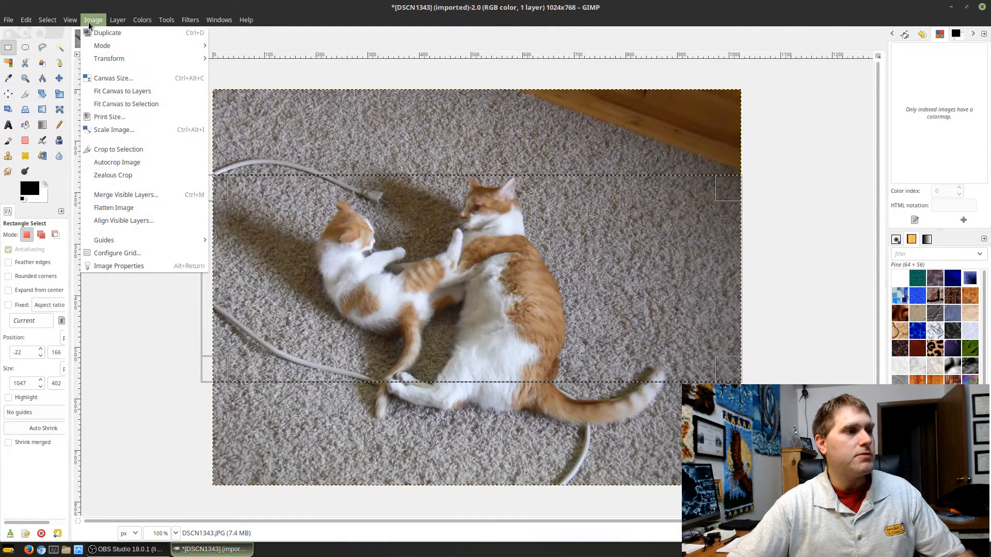
{"action": "left_click", "coordinate": [111, 149]}
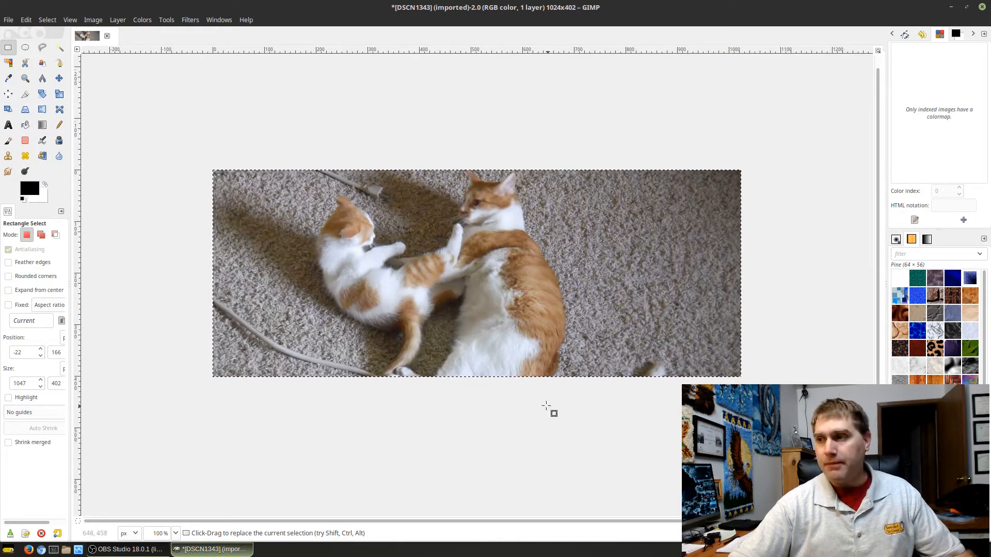
Undo the crop and clear the rectangular selection.
{"action": "key", "text": "ctrl+z"}
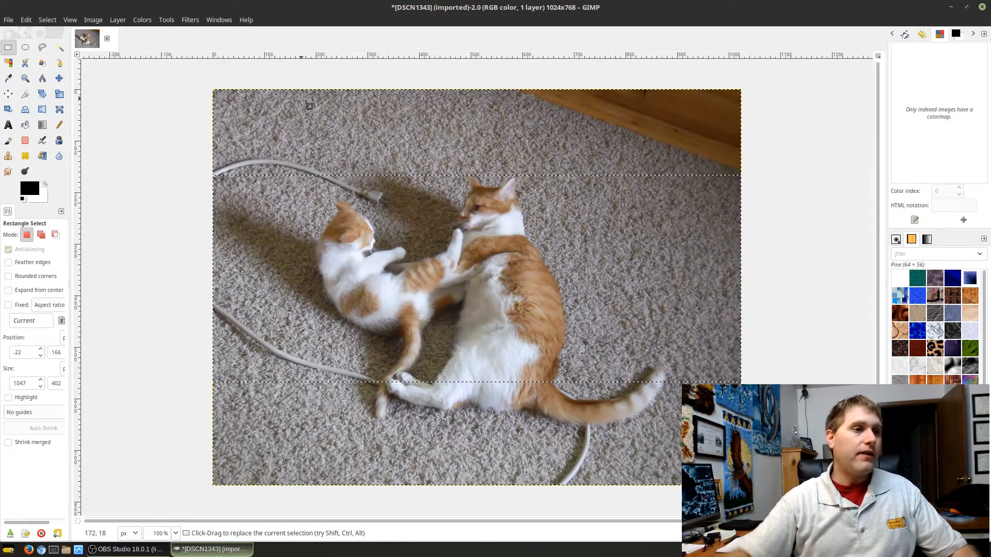
{"action": "left_click", "coordinate": [172, 177]}
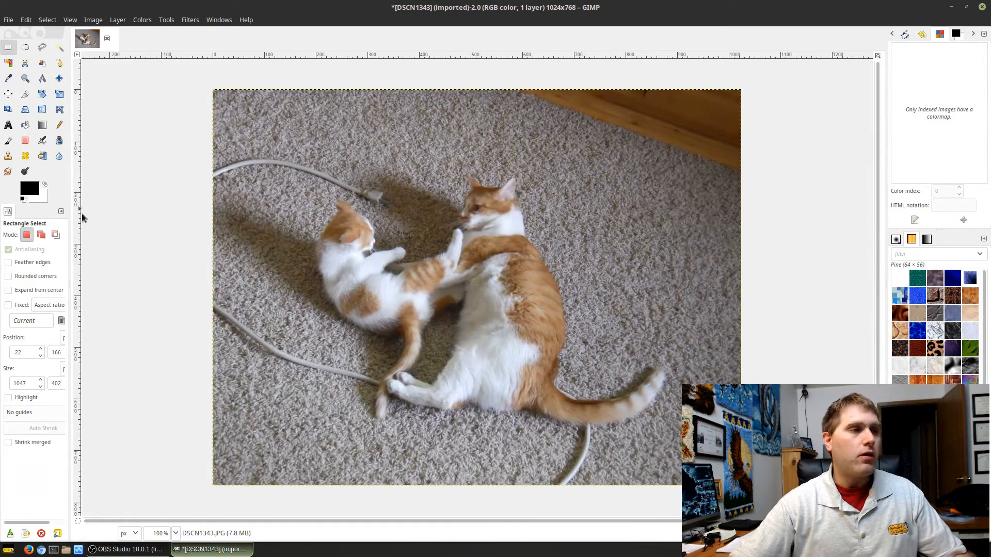
Try a midtone Color Balance of -7 cyan-red, 32 magenta-green and 37 yellow-blue, comparing with the original, and cancel it.
{"action": "left_click", "coordinate": [166, 20]}
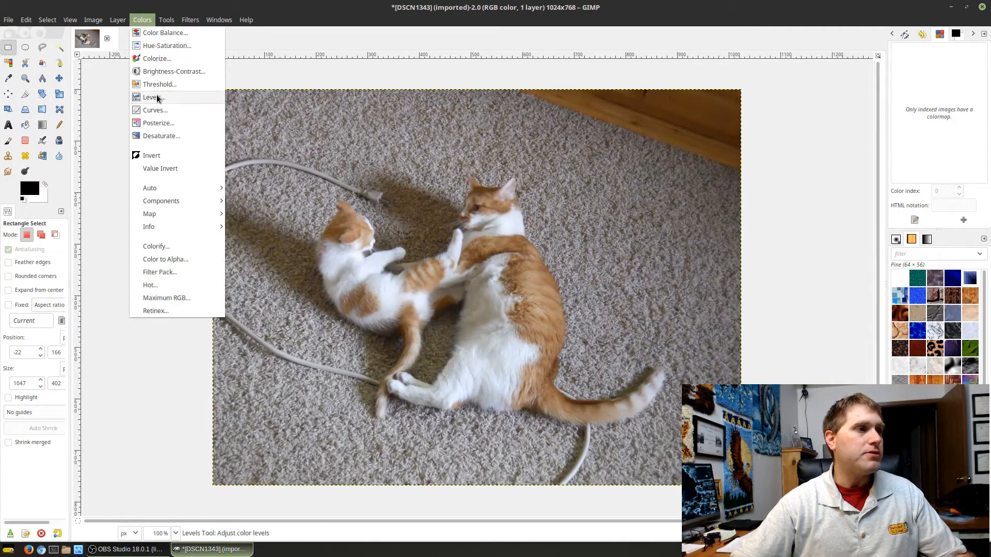
{"action": "left_click", "coordinate": [164, 33]}
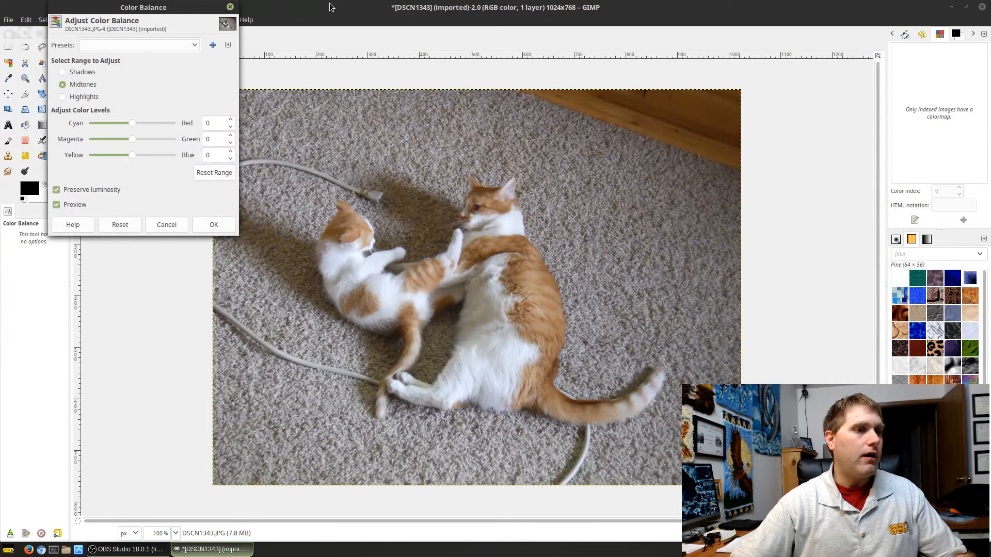
{"action": "left_click_drag", "start_coordinate": [138, 9], "coordinate": [96, 93]}
{"action": "left_click_drag", "start_coordinate": [93, 204], "coordinate": [75, 209]}
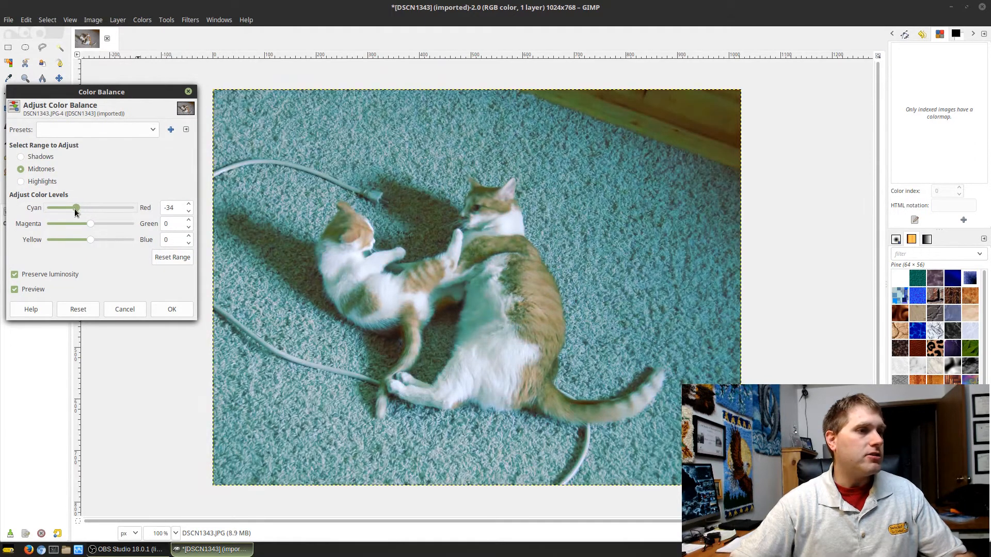
{"action": "left_click", "coordinate": [15, 289]}
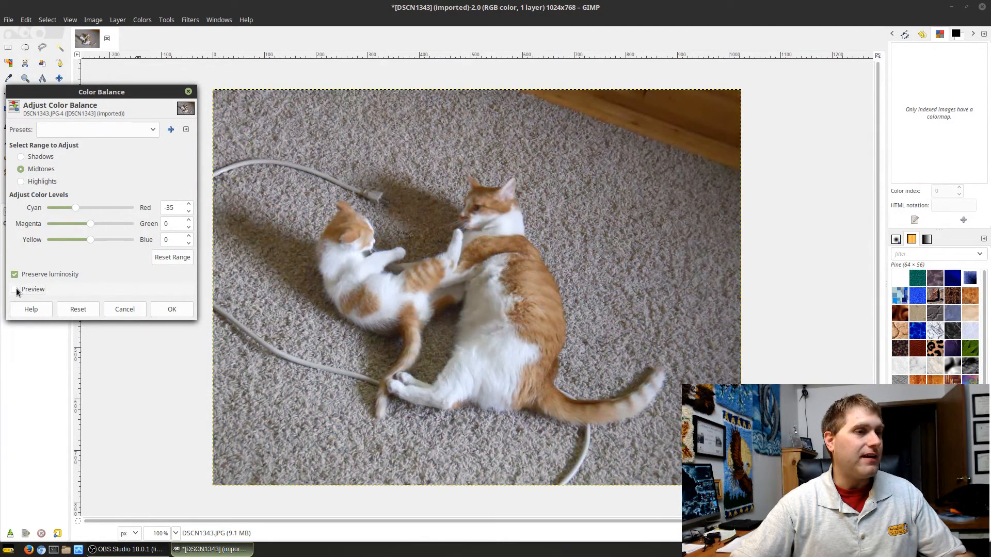
{"action": "left_click", "coordinate": [15, 290]}
{"action": "left_click_drag", "start_coordinate": [72, 207], "coordinate": [106, 239]}
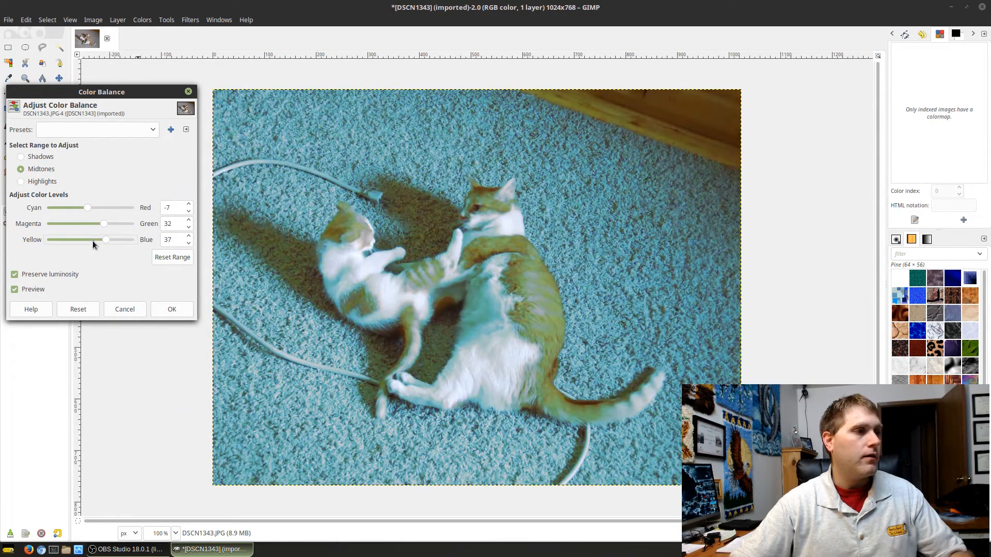
{"action": "left_click", "coordinate": [126, 309]}
{"action": "left_click", "coordinate": [135, 23]}
{"action": "left_click", "coordinate": [139, 30]}
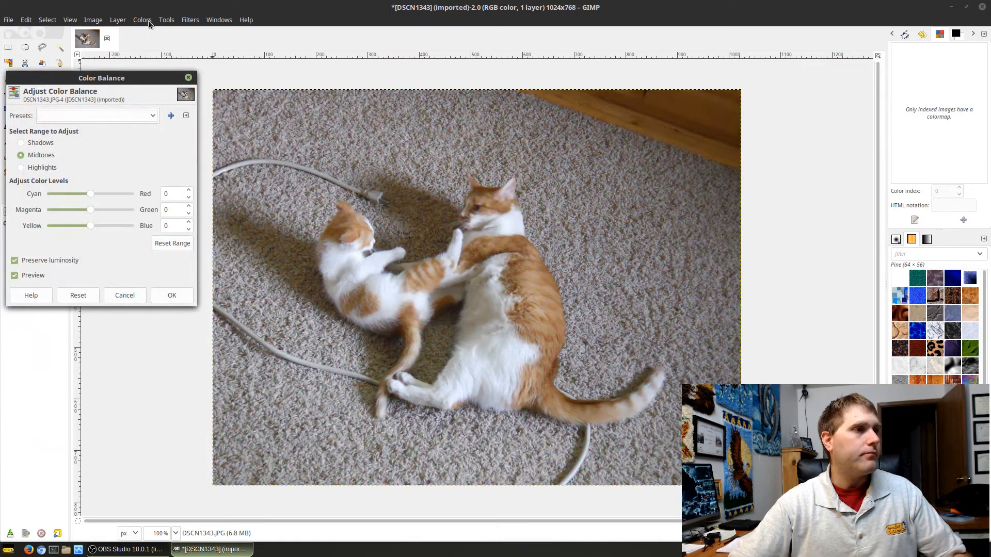
{"action": "left_click", "coordinate": [188, 78]}
Try colorizing the photo with hue 189, saturation 50 and lightness 0, and cancel it.
{"action": "left_click", "coordinate": [142, 20]}
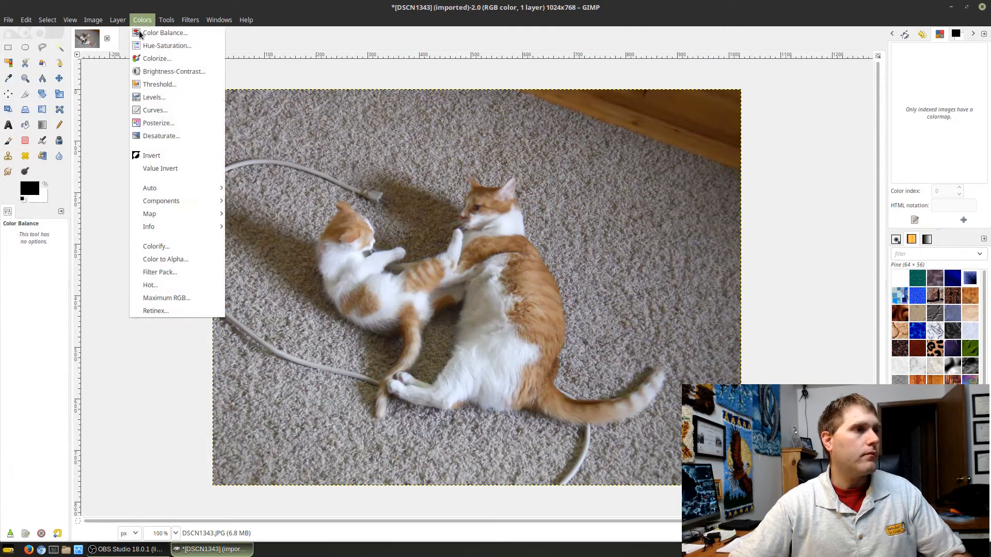
{"action": "left_click", "coordinate": [155, 60]}
{"action": "left_click_drag", "start_coordinate": [306, 18], "coordinate": [133, 147]}
{"action": "mouse_move", "coordinate": [112, 203]}
{"action": "left_mouse_down"}
{"action": "mouse_move", "coordinate": [125, 202]}
{"action": "mouse_move", "coordinate": [65, 203]}
{"action": "mouse_move", "coordinate": [113, 200]}
{"action": "left_mouse_up"}
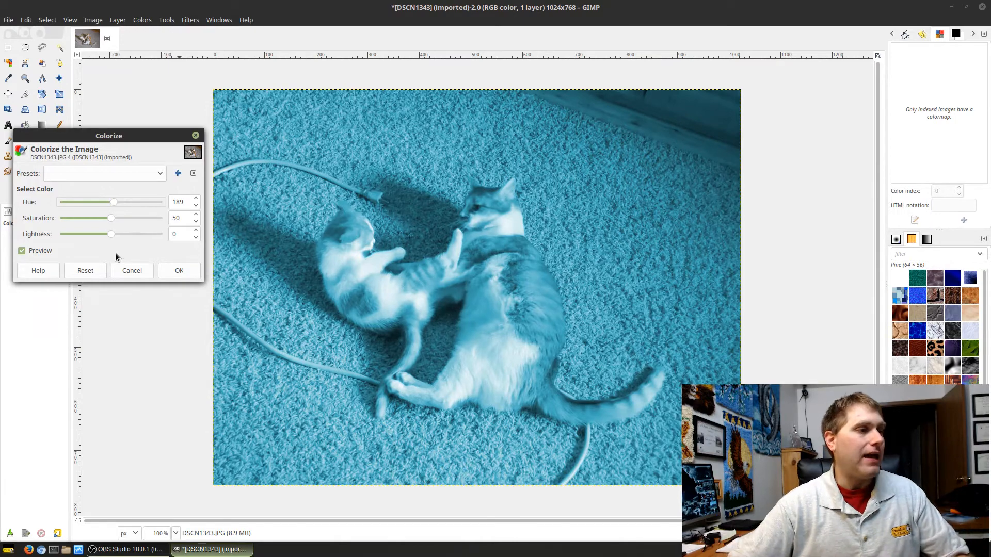
{"action": "left_click", "coordinate": [135, 271]}
Try a Hue-Saturation adjustment on all colors with hue -6, lightness -11 and saturation -100, and cancel it.
{"action": "left_click", "coordinate": [116, 20]}
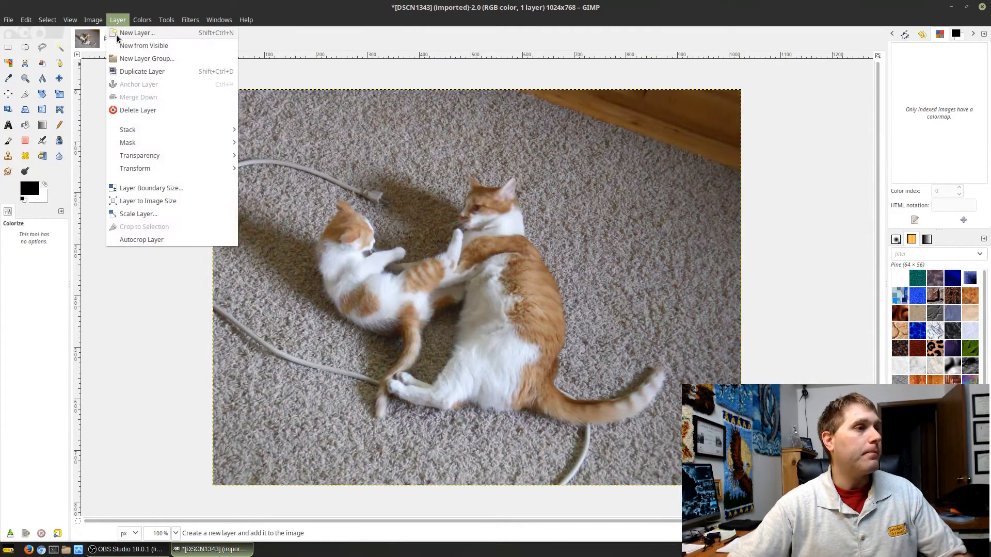
{"action": "left_click", "coordinate": [153, 46]}
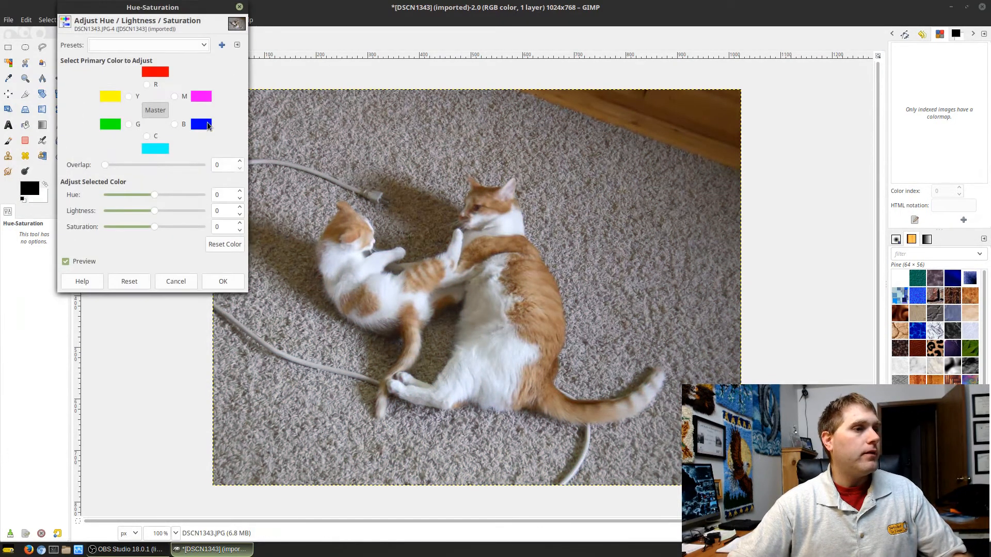
{"action": "left_click_drag", "start_coordinate": [154, 195], "coordinate": [91, 226]}
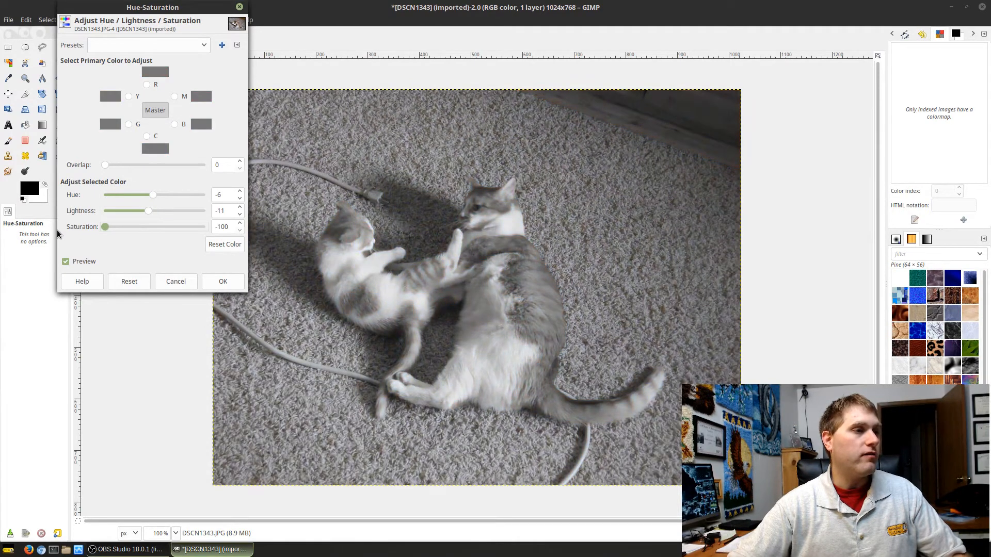
{"action": "left_click_drag", "start_coordinate": [85, 231], "coordinate": [141, 220]}
{"action": "left_click", "coordinate": [187, 284]}
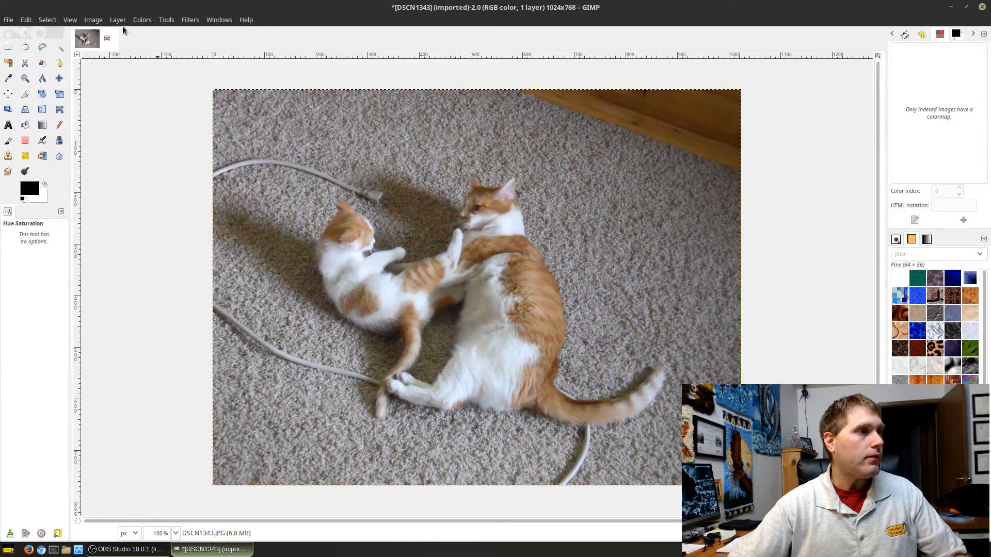
Set the Levels input values of the Value channel to black point 16, gamma 0.90 and white point 225.
{"action": "left_click", "coordinate": [140, 20]}
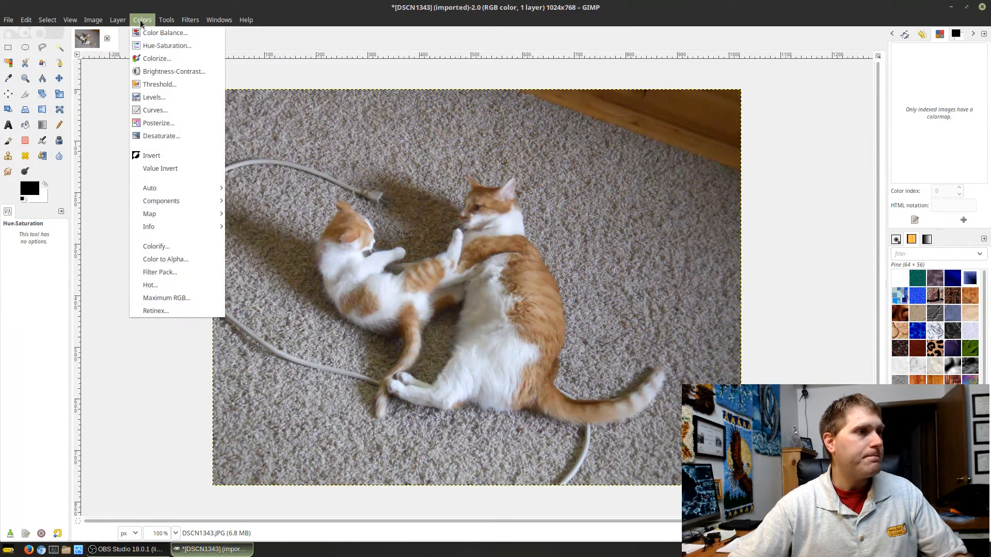
{"action": "left_click", "coordinate": [143, 98]}
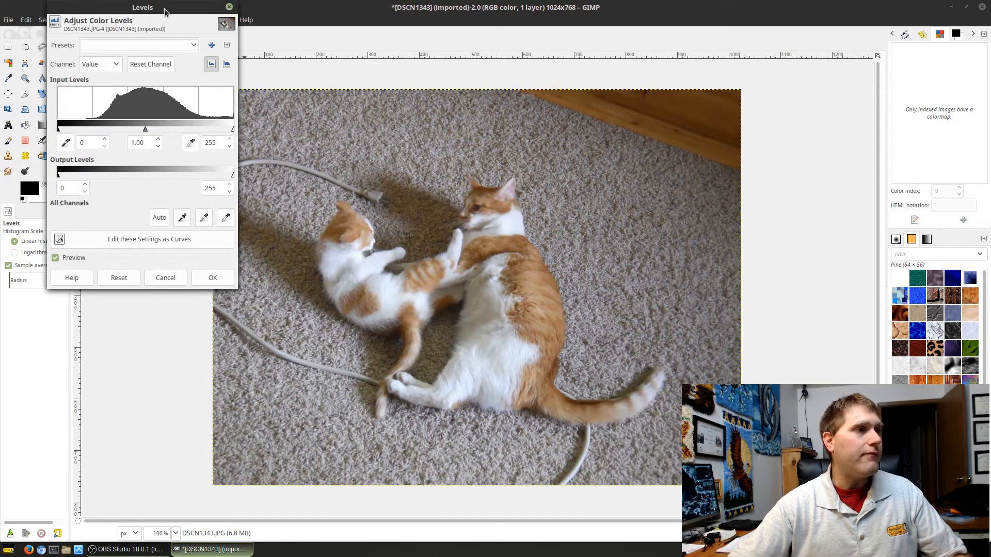
{"action": "left_click_drag", "start_coordinate": [136, 38], "coordinate": [117, 105]}
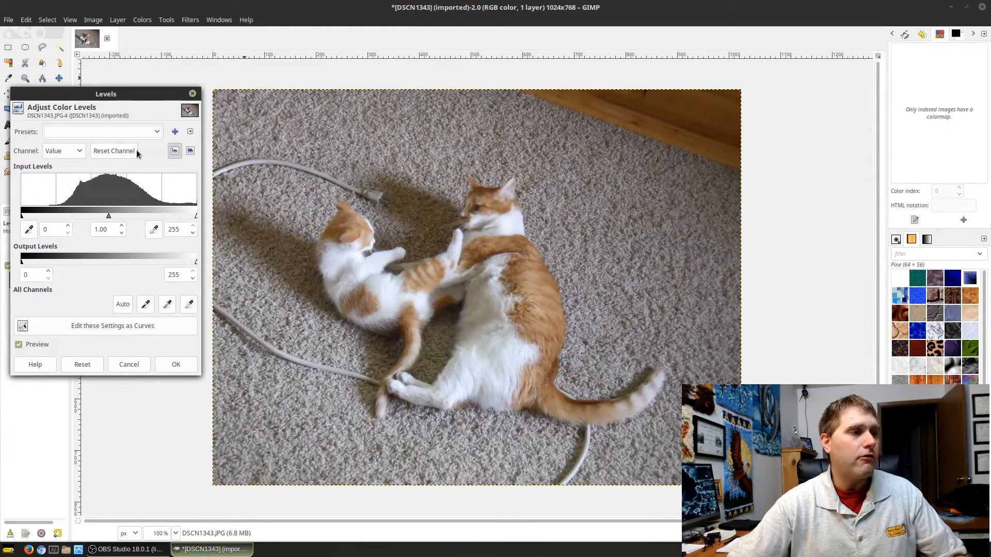
{"action": "mouse_move", "coordinate": [24, 220]}
{"action": "left_mouse_down"}
{"action": "mouse_move", "coordinate": [45, 221]}
{"action": "mouse_move", "coordinate": [33, 221]}
{"action": "left_mouse_up"}
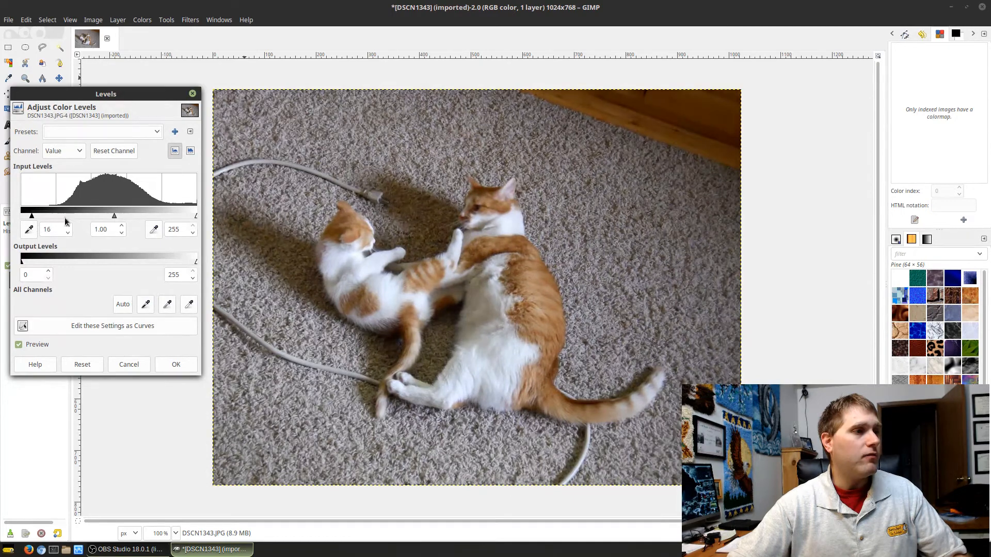
{"action": "left_click_drag", "start_coordinate": [115, 217], "coordinate": [112, 216]}
{"action": "left_click_drag", "start_coordinate": [196, 216], "coordinate": [176, 214]}
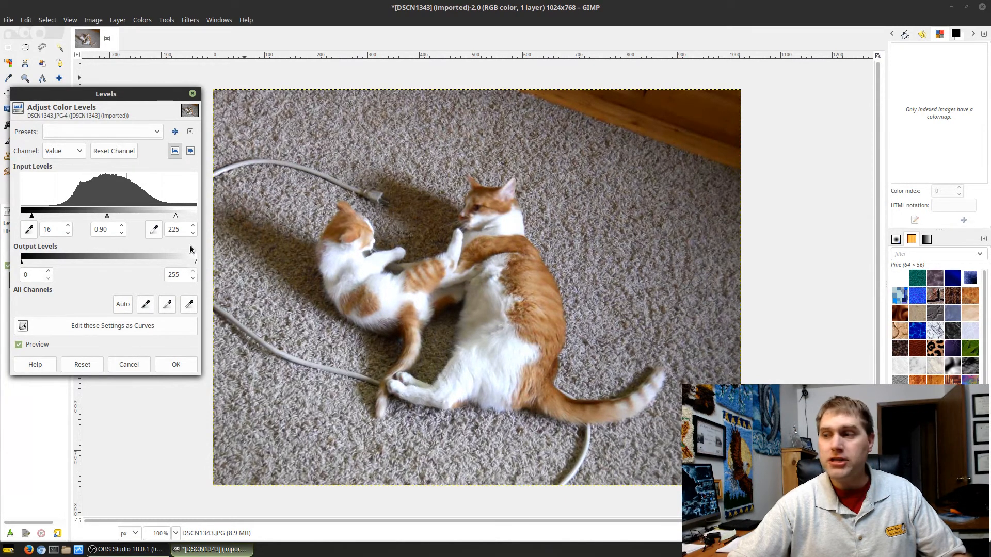
Compare the Levels adjustment with the original, keep the output range at 0 to 255, and apply it.
{"action": "left_click", "coordinate": [18, 345]}
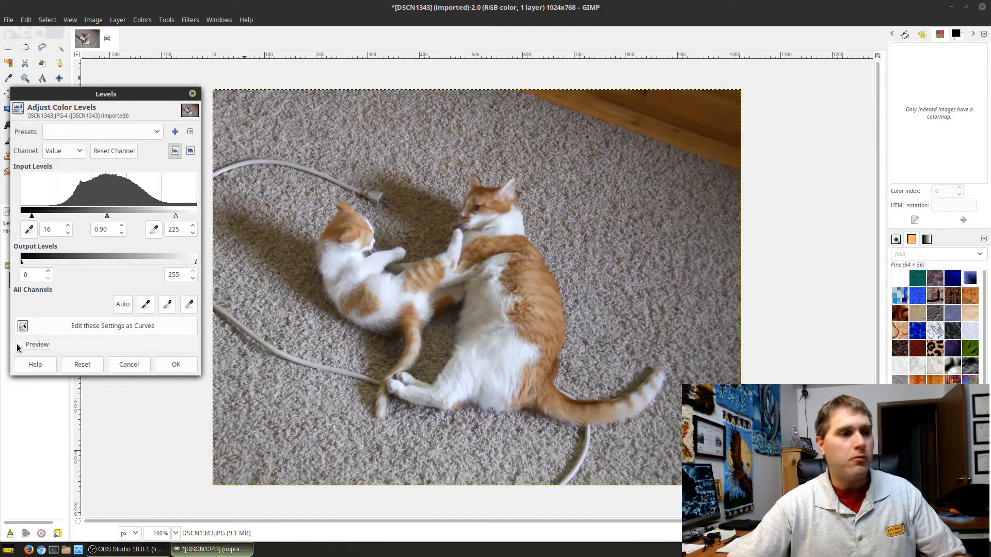
{"action": "left_click", "coordinate": [18, 345]}
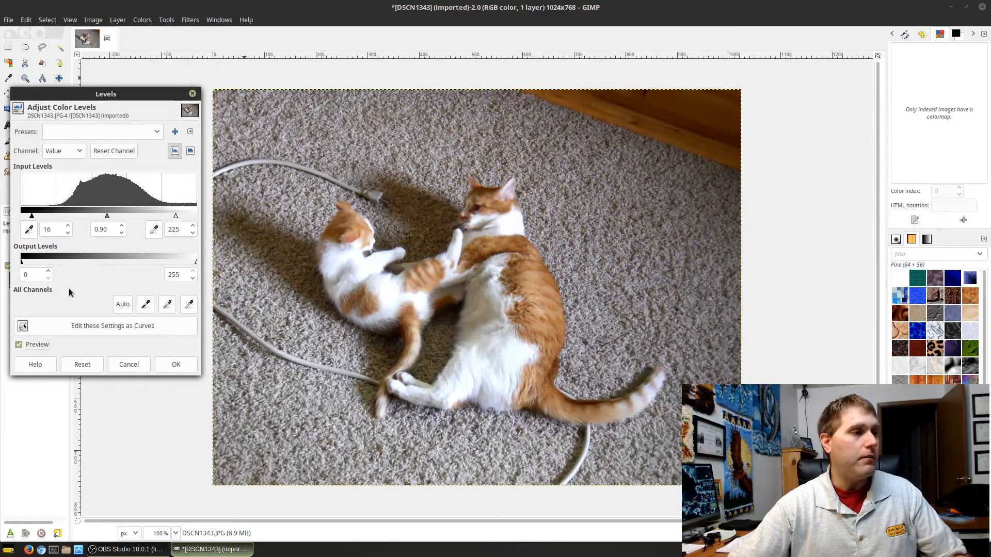
{"action": "mouse_move", "coordinate": [194, 265]}
{"action": "left_mouse_down"}
{"action": "mouse_move", "coordinate": [173, 269]}
{"action": "mouse_move", "coordinate": [204, 268]}
{"action": "left_mouse_up"}
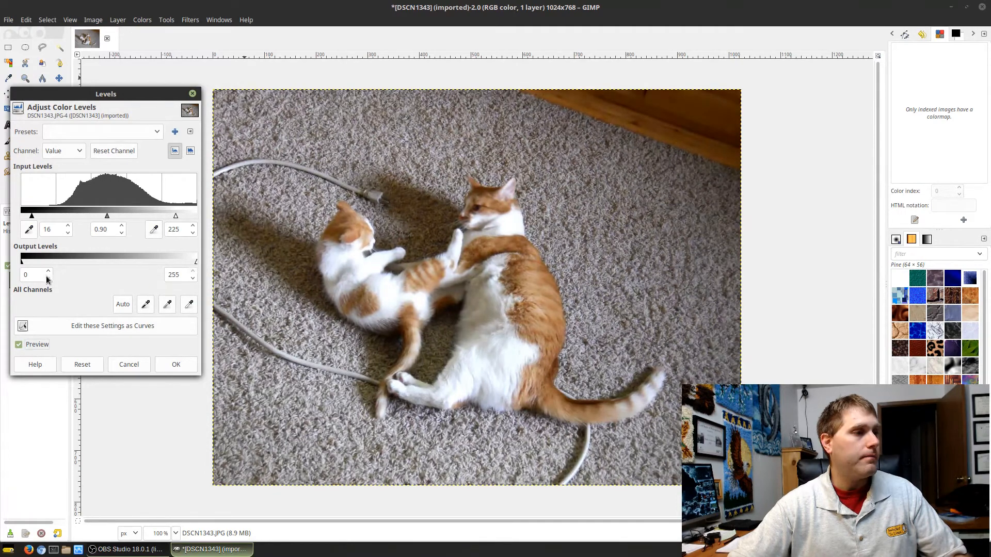
{"action": "mouse_move", "coordinate": [21, 264]}
{"action": "left_mouse_down"}
{"action": "mouse_move", "coordinate": [33, 266]}
{"action": "mouse_move", "coordinate": [4, 268]}
{"action": "left_mouse_up"}
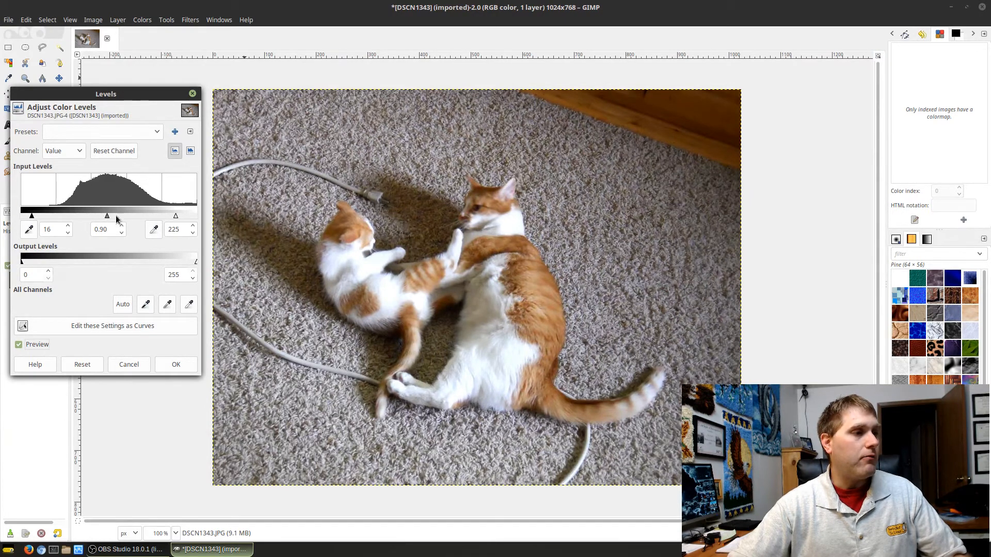
{"action": "left_click", "coordinate": [176, 364]}
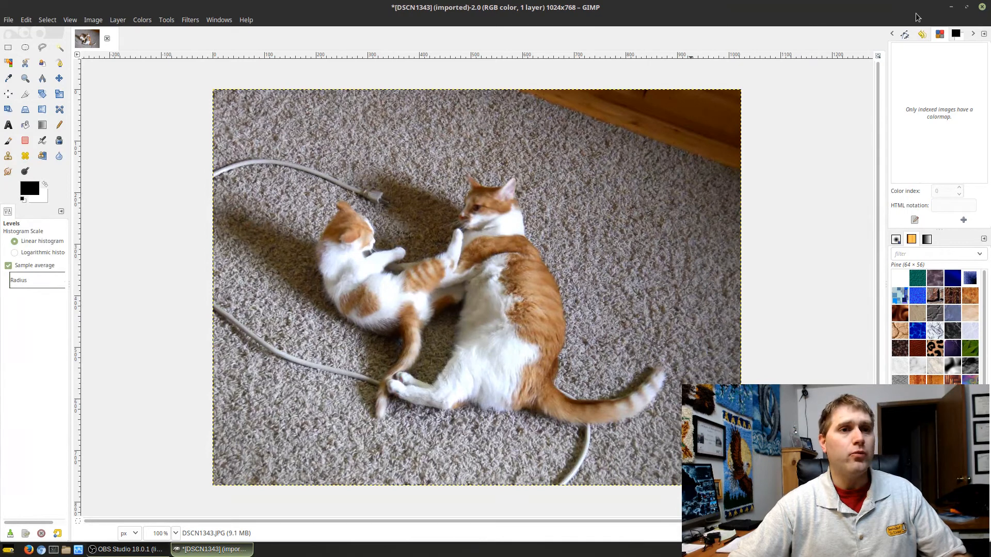
View the image's undo history and bring the layer list back into view.
{"action": "left_click", "coordinate": [922, 34]}
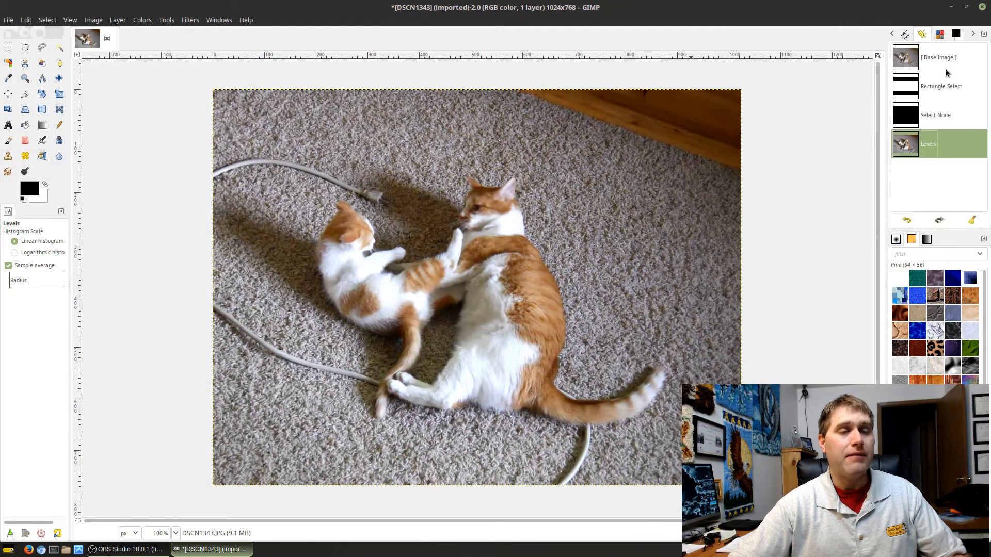
{"action": "left_click", "coordinate": [893, 34]}
{"action": "left_click", "coordinate": [892, 33]}
{"action": "left_click", "coordinate": [892, 33]}
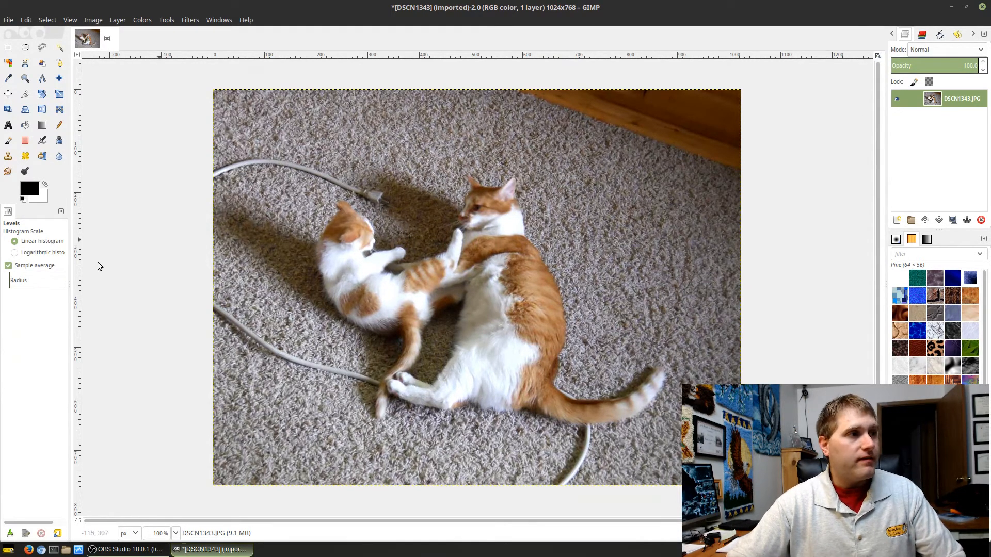
{"action": "left_click", "coordinate": [82, 21]}
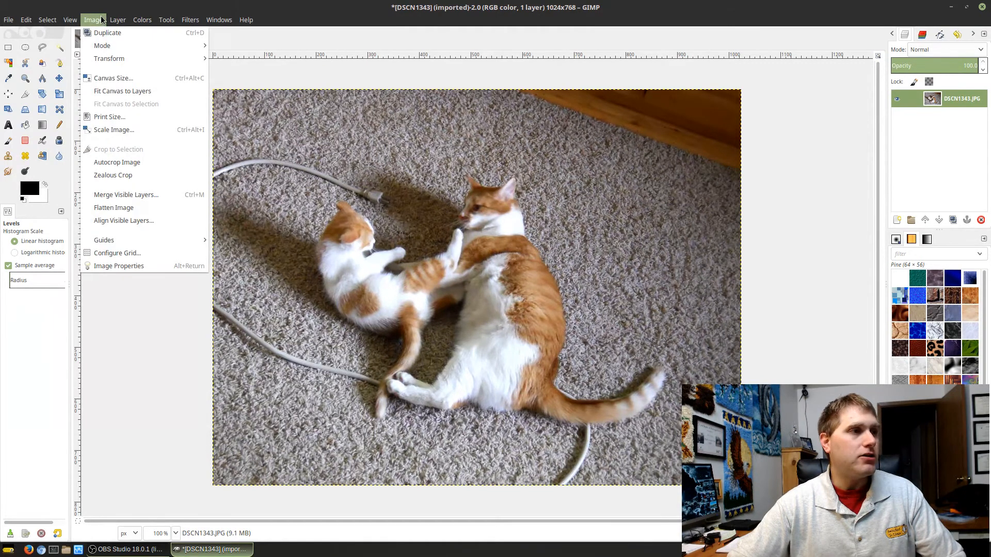
{"action": "mouse_move", "coordinate": [111, 47]}
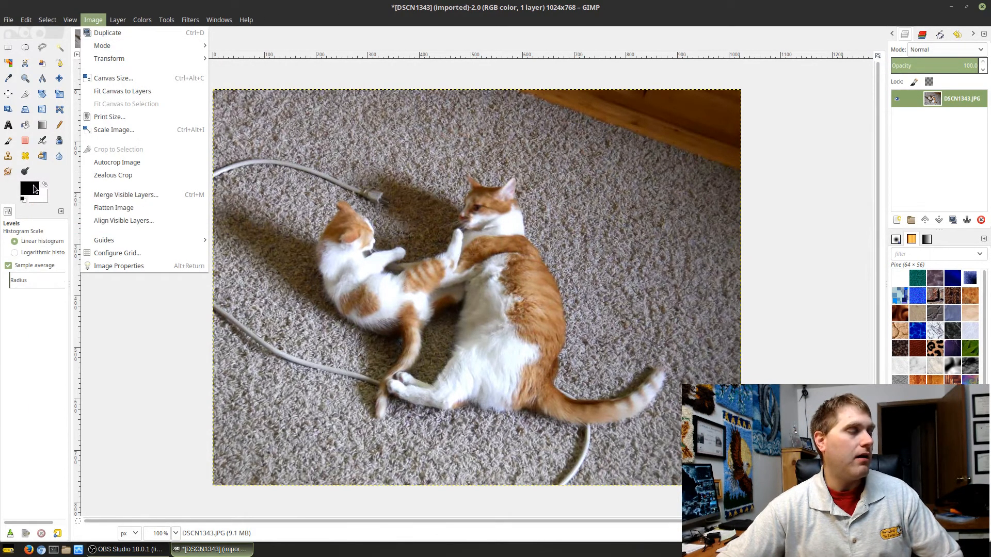
{"action": "key", "text": "Escape"}
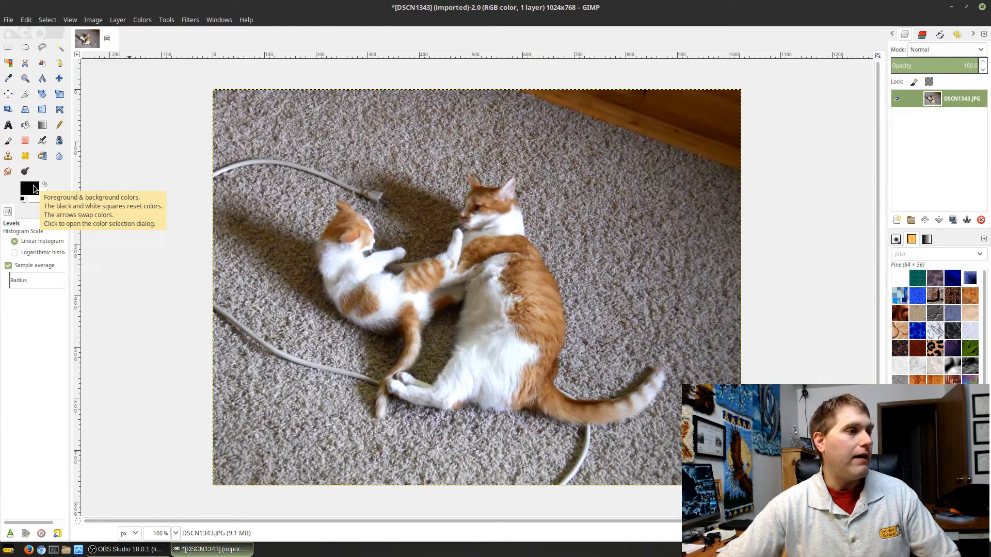
Try different hues and shades for the foreground color and cancel the change.
{"action": "left_click", "coordinate": [33, 188]}
{"action": "left_click", "coordinate": [29, 191]}
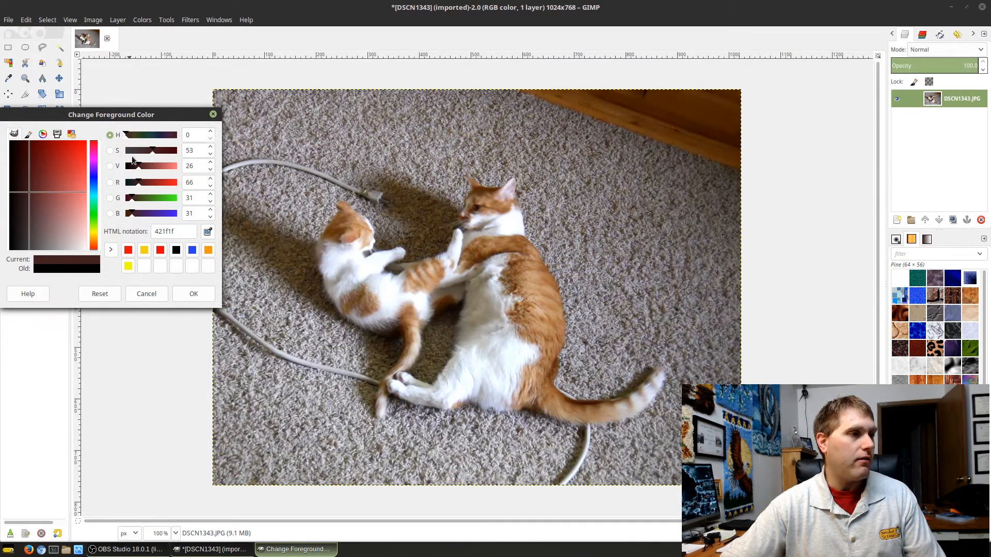
{"action": "left_click_drag", "start_coordinate": [96, 228], "coordinate": [87, 179]}
{"action": "left_click_drag", "start_coordinate": [30, 192], "coordinate": [69, 213]}
{"action": "left_click", "coordinate": [145, 293]}
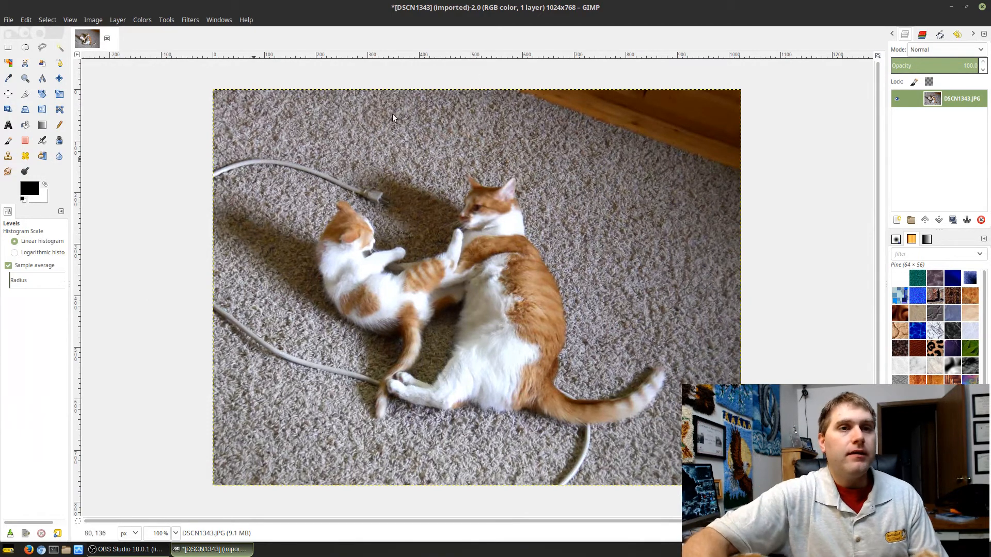
Bring the Colormap dialog into view for the cat photo.
{"action": "left_click", "coordinate": [974, 34]}
{"action": "left_click", "coordinate": [974, 35]}
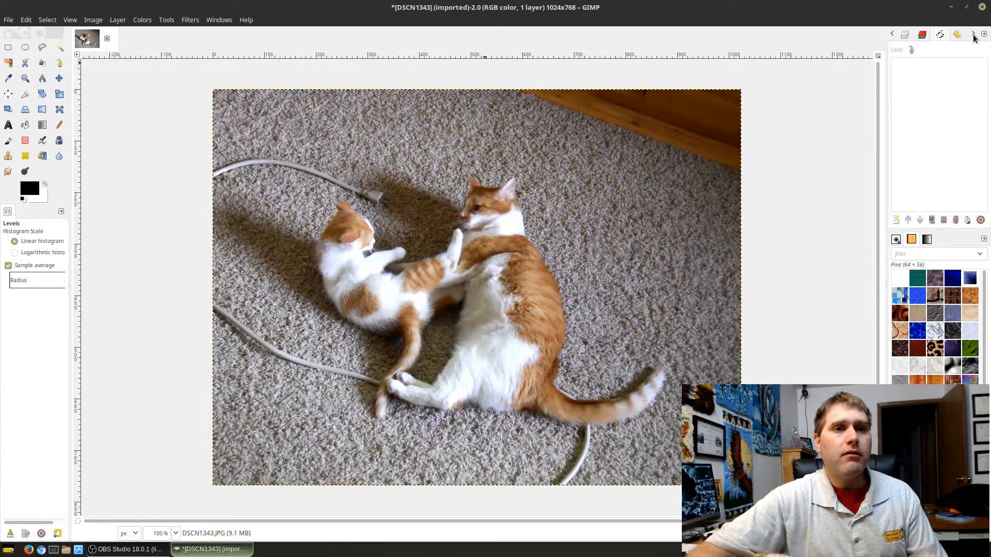
{"action": "left_click", "coordinate": [974, 34]}
{"action": "left_click", "coordinate": [974, 34]}
{"action": "left_click", "coordinate": [974, 34]}
{"action": "left_click", "coordinate": [941, 34]}
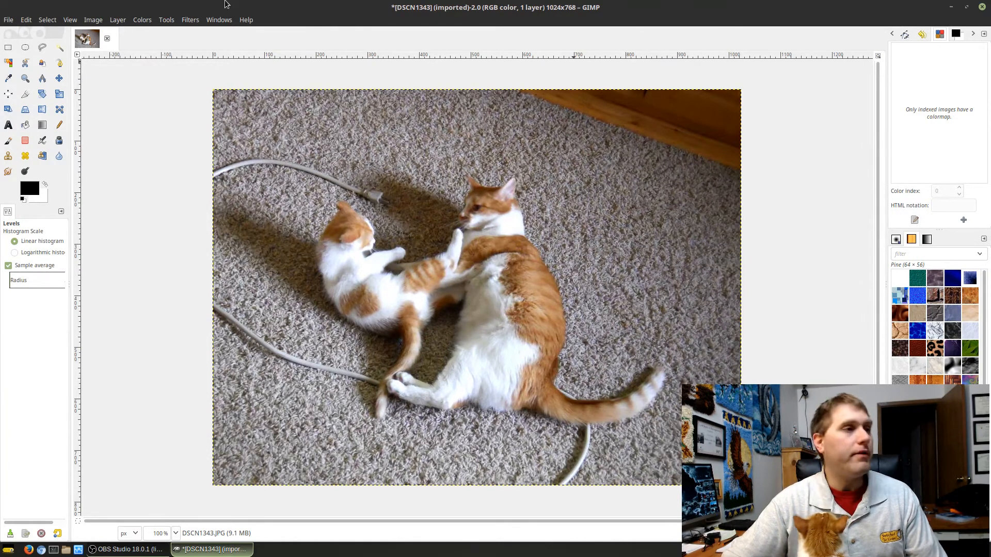
Open main_wrapper_top.gif from the Desktop folder and inspect the orange bar at 200% zoom.
{"action": "left_click", "coordinate": [8, 21]}
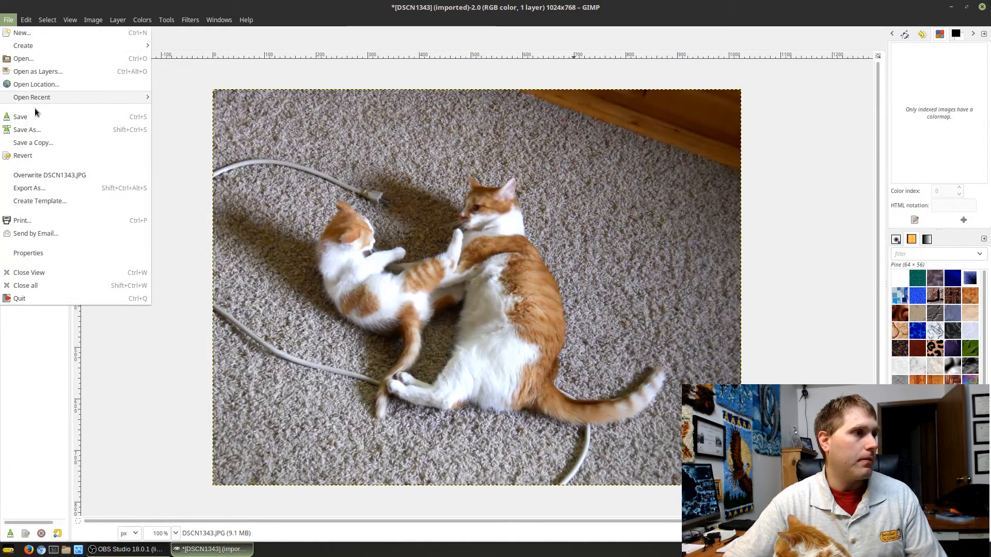
{"action": "left_click", "coordinate": [39, 58]}
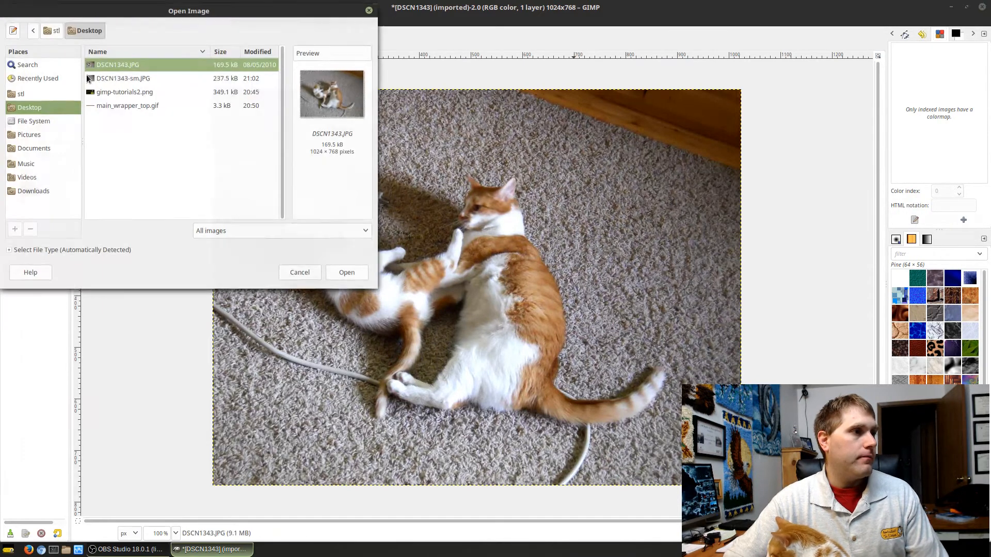
{"action": "left_click", "coordinate": [123, 105]}
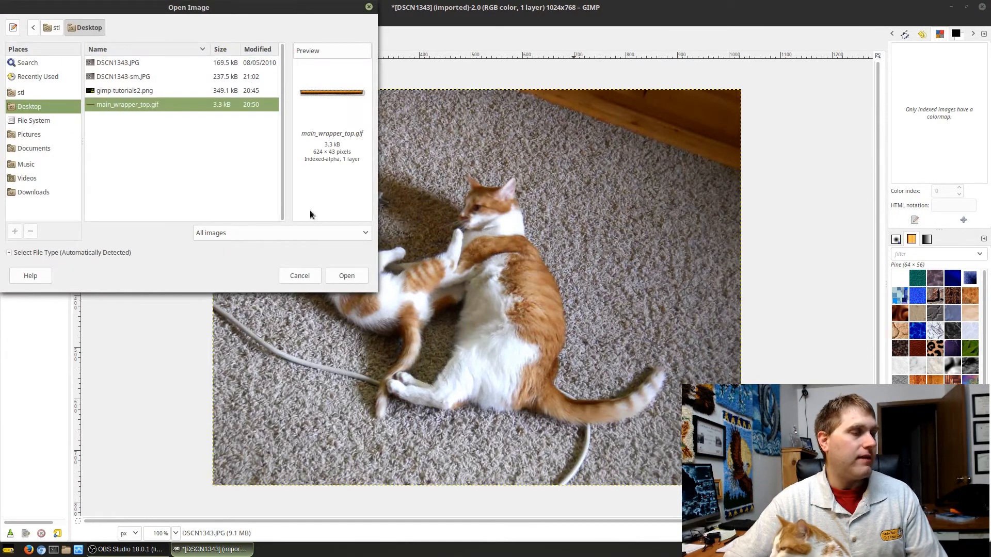
{"action": "left_click", "coordinate": [349, 278]}
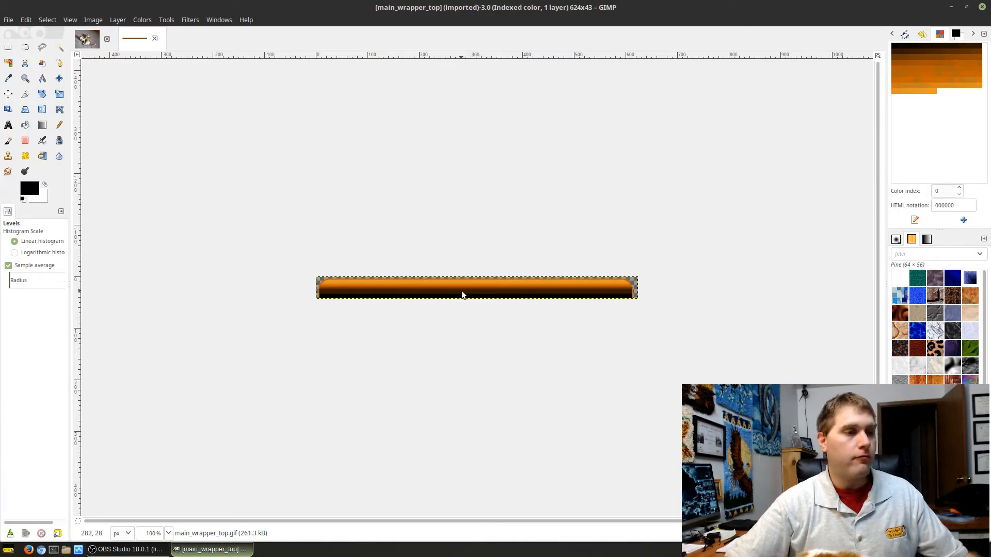
{"action": "scroll", "coordinate": [462, 291], "scroll_direction": "up", "scroll_amount": 3}
{"action": "scroll", "coordinate": [462, 291], "scroll_direction": "down", "scroll_amount": 3}
{"action": "scroll", "coordinate": [462, 294], "scroll_direction": "up", "scroll_amount": 3}
{"action": "scroll", "coordinate": [461, 295], "scroll_direction": "down", "scroll_amount": 5}
{"action": "scroll", "coordinate": [458, 294], "scroll_direction": "up", "scroll_amount": 3}
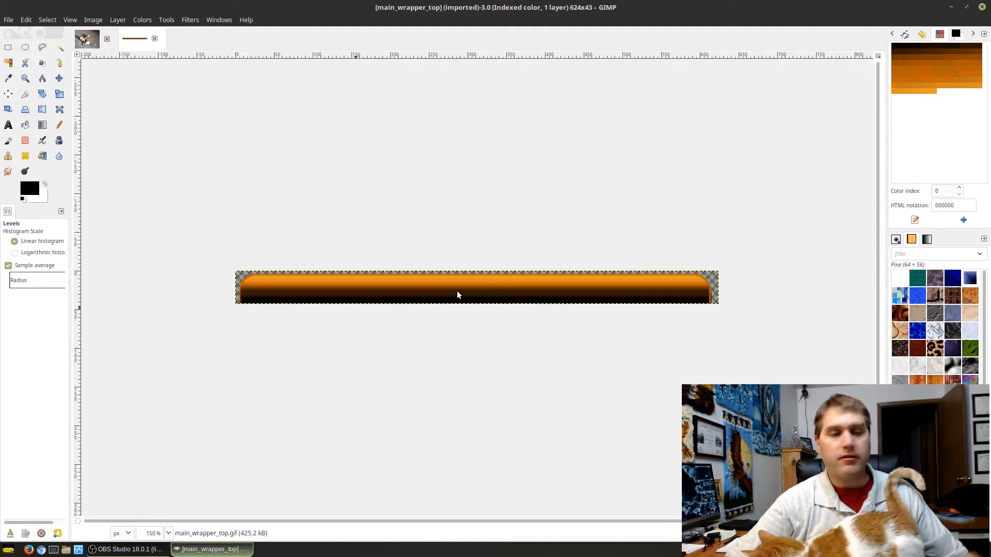
{"action": "scroll", "coordinate": [457, 293], "scroll_direction": "up", "scroll_amount": 2}
{"action": "scroll", "coordinate": [457, 293], "scroll_direction": "down", "scroll_amount": 1}
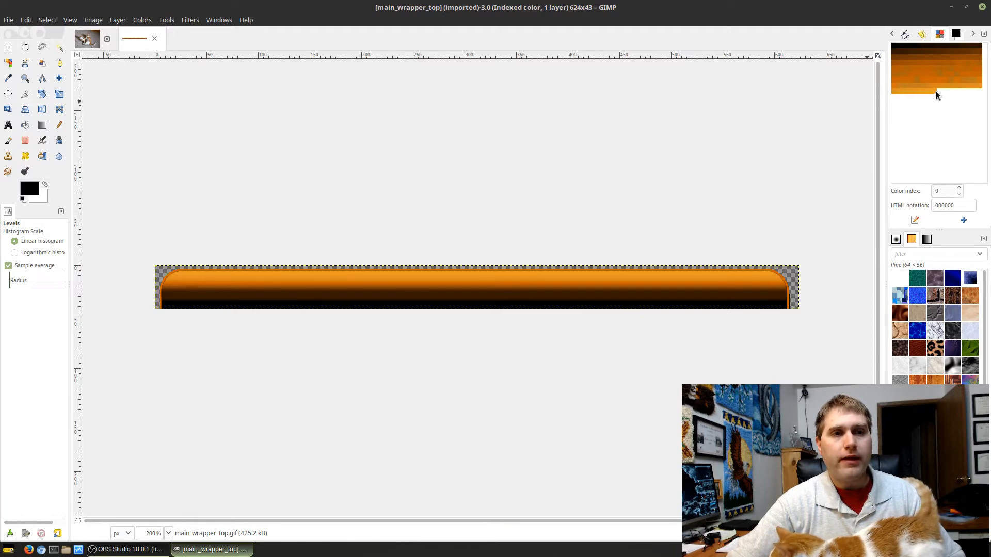
Return to the cat photo and set the foreground color to HTML notation ff0000.
{"action": "left_click", "coordinate": [95, 44]}
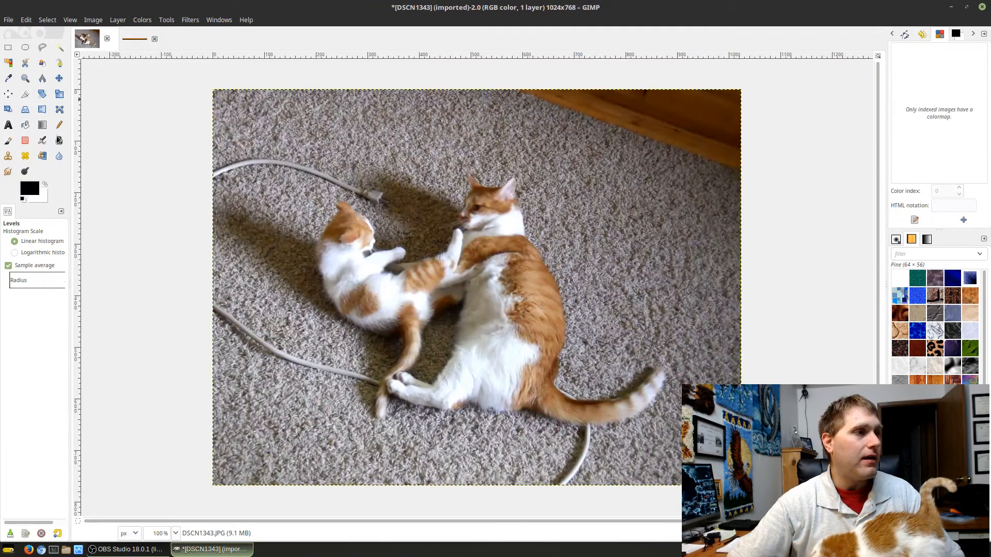
{"action": "left_click", "coordinate": [28, 188]}
{"action": "double_click", "coordinate": [189, 218]}
{"action": "type", "text": "ff"}
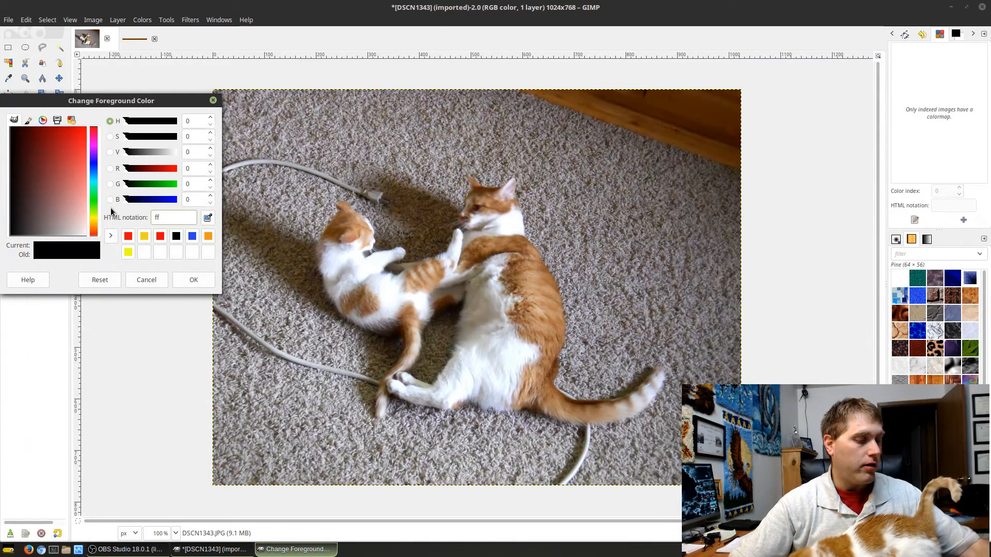
{"action": "type", "text": "0000"}
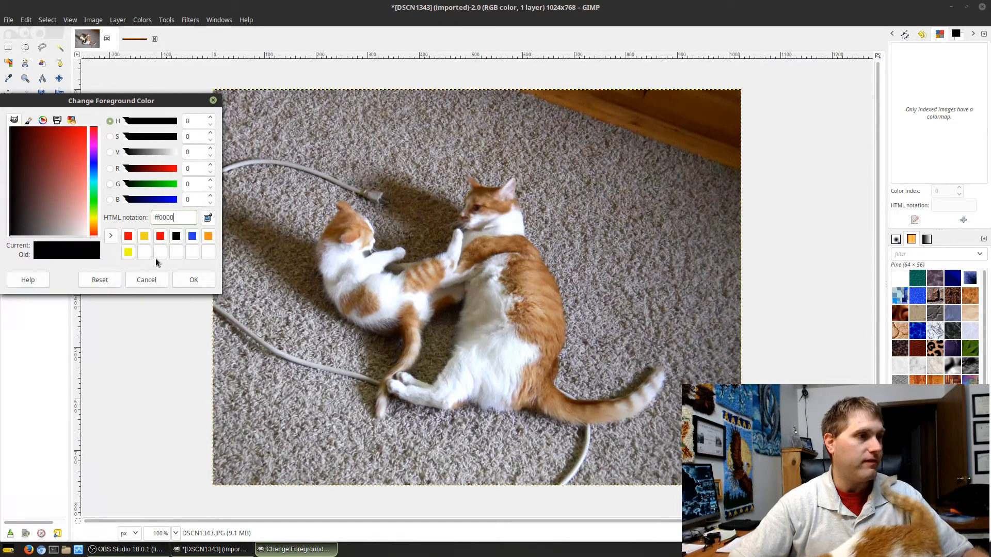
{"action": "left_click", "coordinate": [195, 280]}
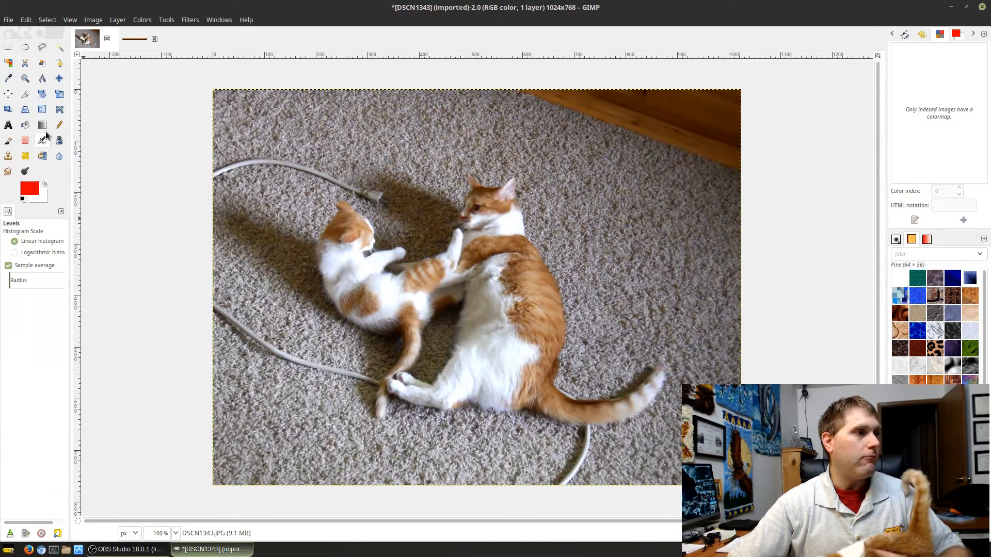
Select a rectangle of about 189 × 175 px over the kitten and bucket-fill its similar-colored fur areas with the red foreground color.
{"action": "left_click", "coordinate": [9, 48]}
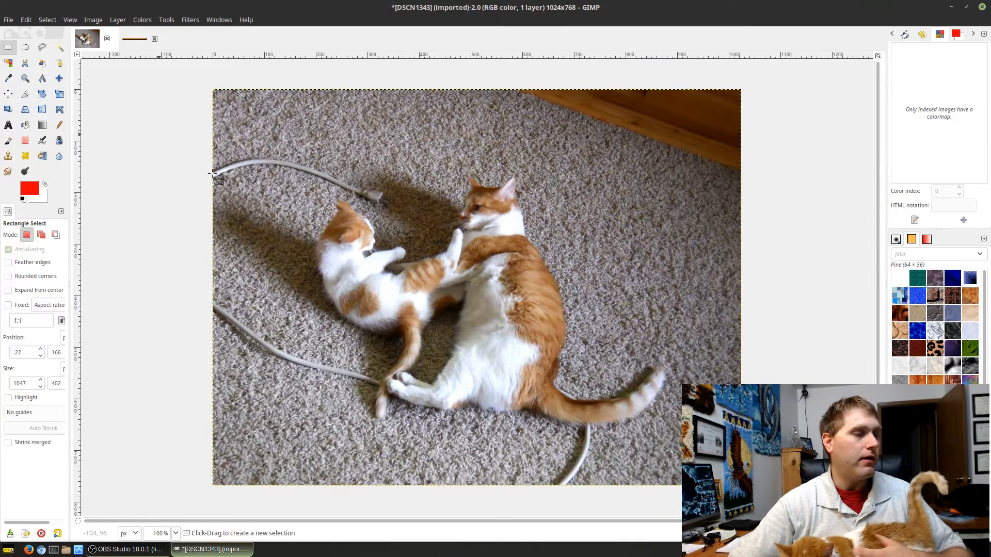
{"action": "left_click_drag", "start_coordinate": [324, 227], "coordinate": [421, 316]}
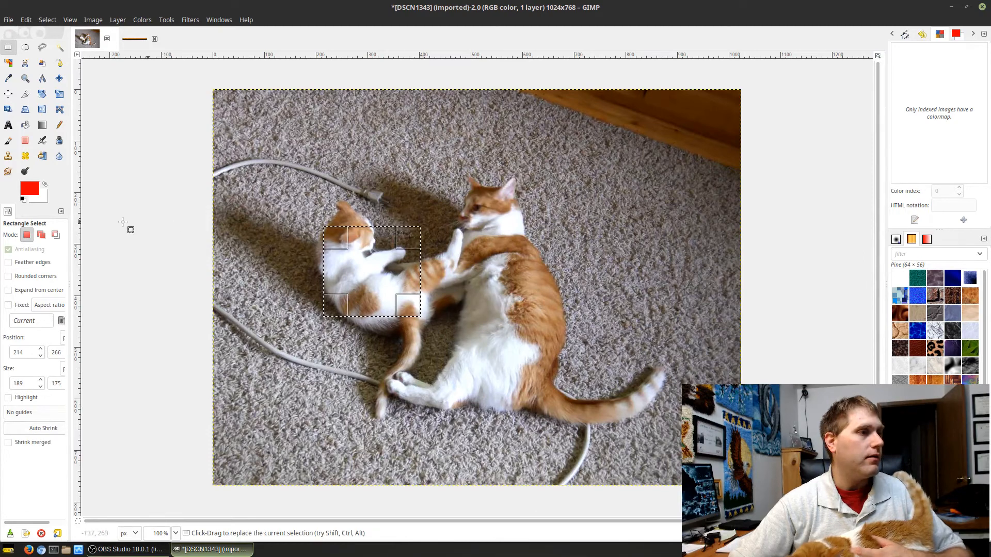
{"action": "left_click", "coordinate": [26, 124]}
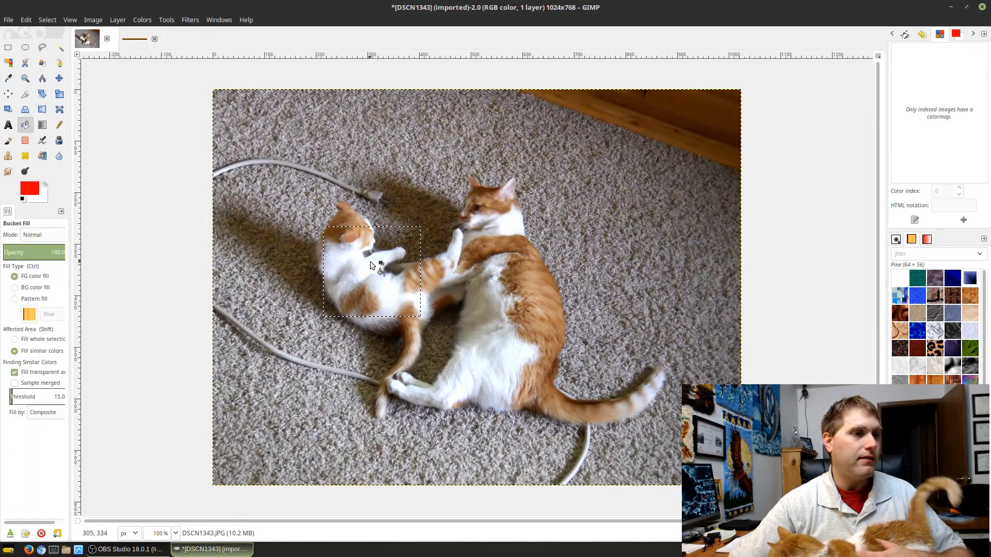
{"action": "left_click_drag", "start_coordinate": [372, 264], "coordinate": [372, 294]}
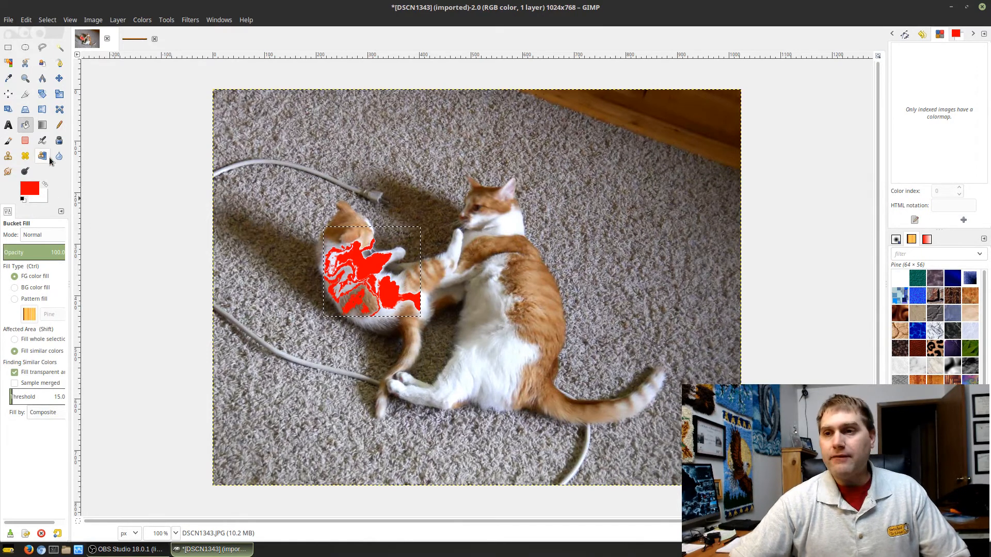
In main_wrapper_top.gif, select a rectangle of about 56 × 39 px across the bar and bucket-fill several of its bands with the foreground color.
{"action": "left_click", "coordinate": [137, 38]}
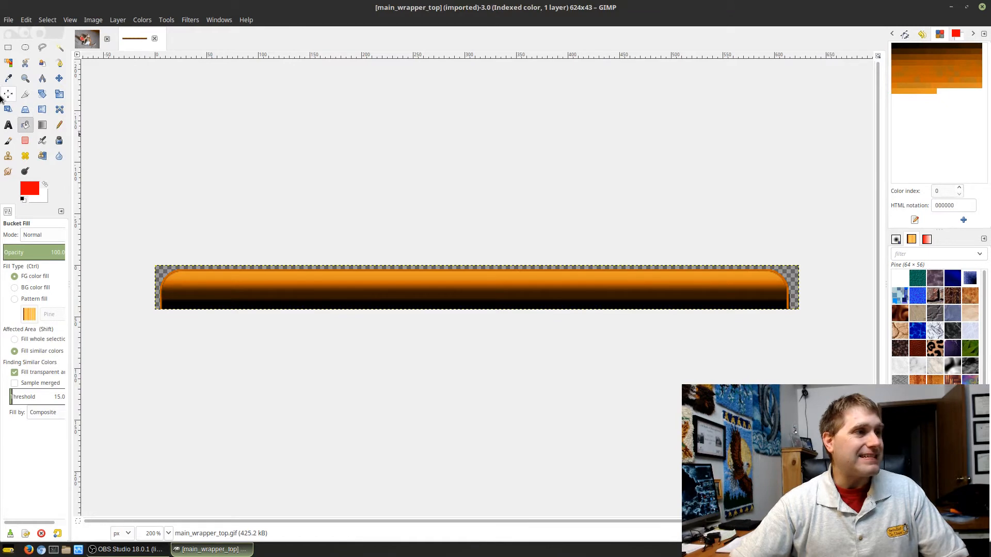
{"action": "left_click", "coordinate": [9, 50]}
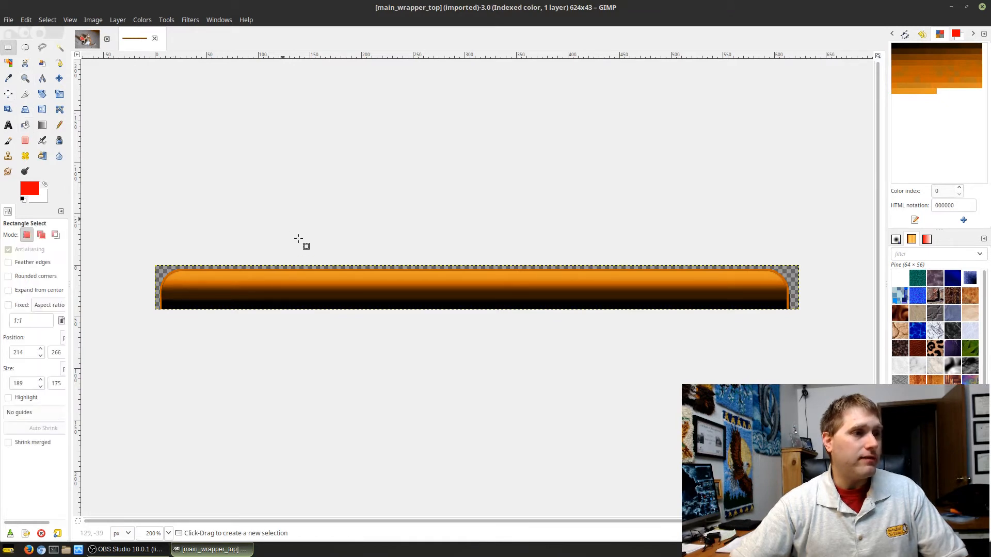
{"action": "left_click_drag", "start_coordinate": [336, 270], "coordinate": [393, 310]}
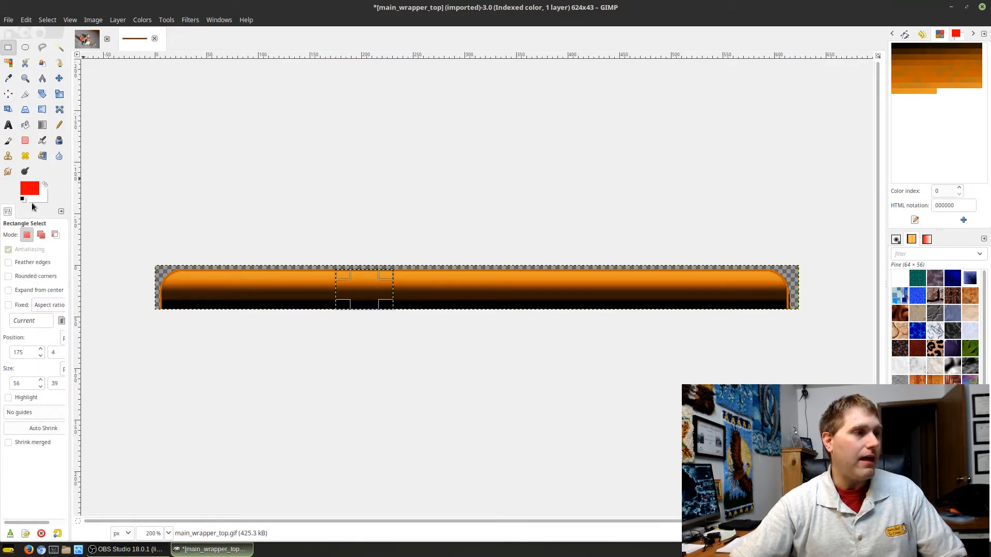
{"action": "left_click", "coordinate": [25, 125]}
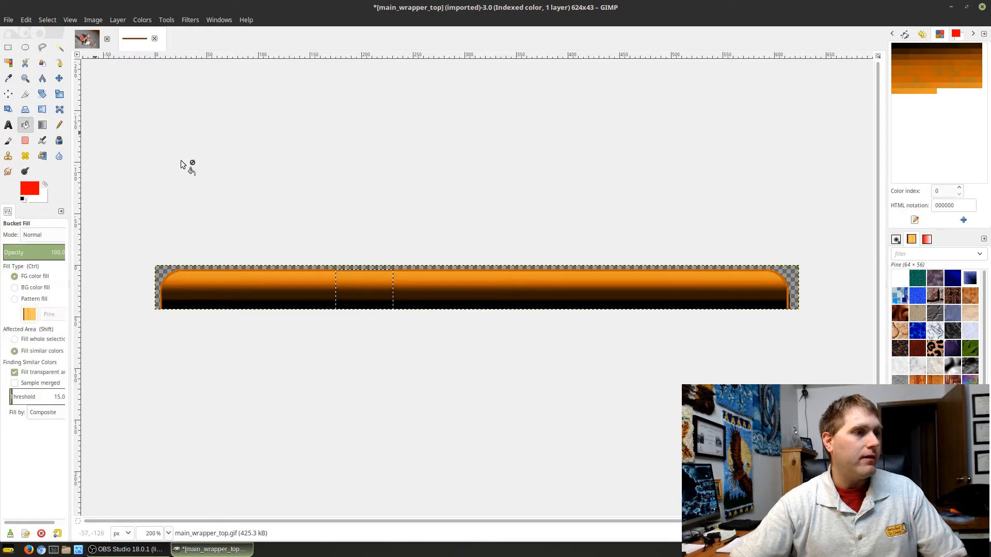
{"action": "left_click", "coordinate": [365, 296]}
{"action": "left_click", "coordinate": [366, 307]}
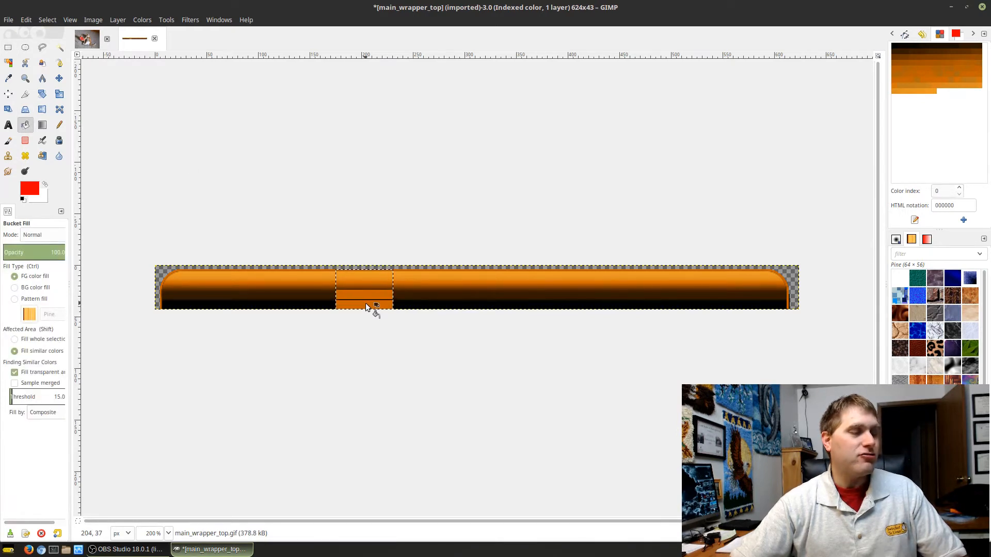
{"action": "left_click", "coordinate": [368, 280]}
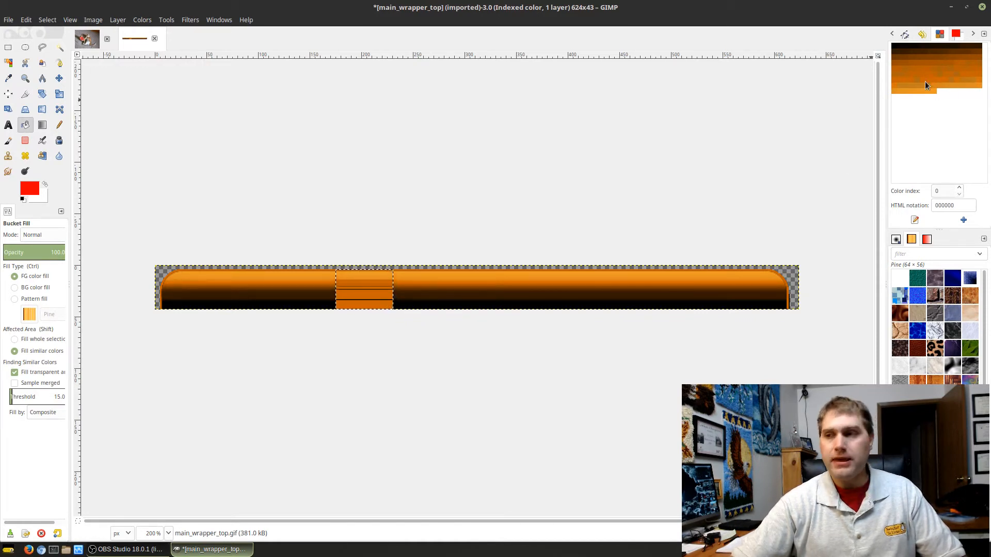
Undo the bucket fills and the rectangular selection on the orange bar.
{"action": "key", "text": "ctrl"}
{"action": "key", "text": "ctrl+z"}
{"action": "key", "text": "ctrl+z"}
{"action": "key", "text": "ctrl+z"}
{"action": "key", "text": "ctrl+z"}
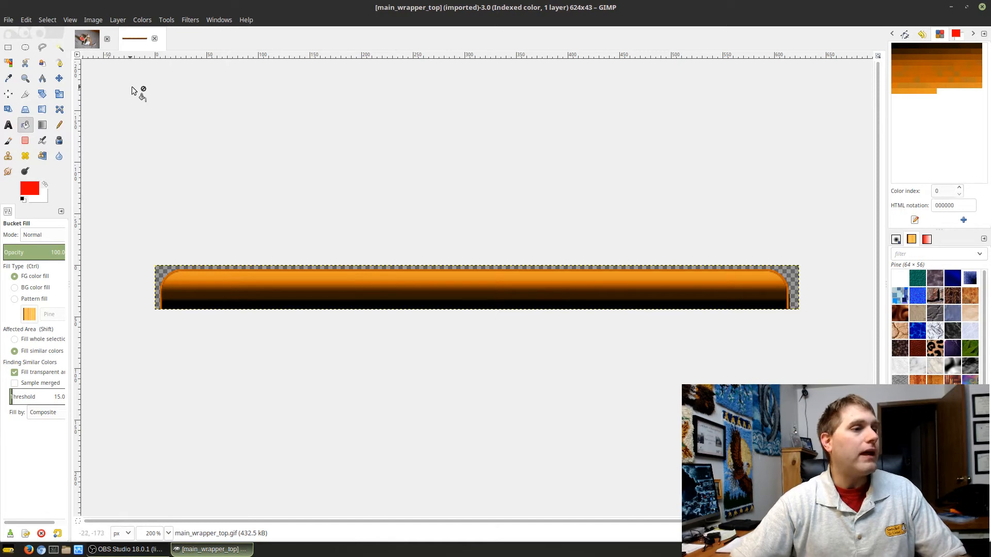
Convert the main_wrapper_top image from indexed color to RGB mode.
{"action": "left_click", "coordinate": [87, 20]}
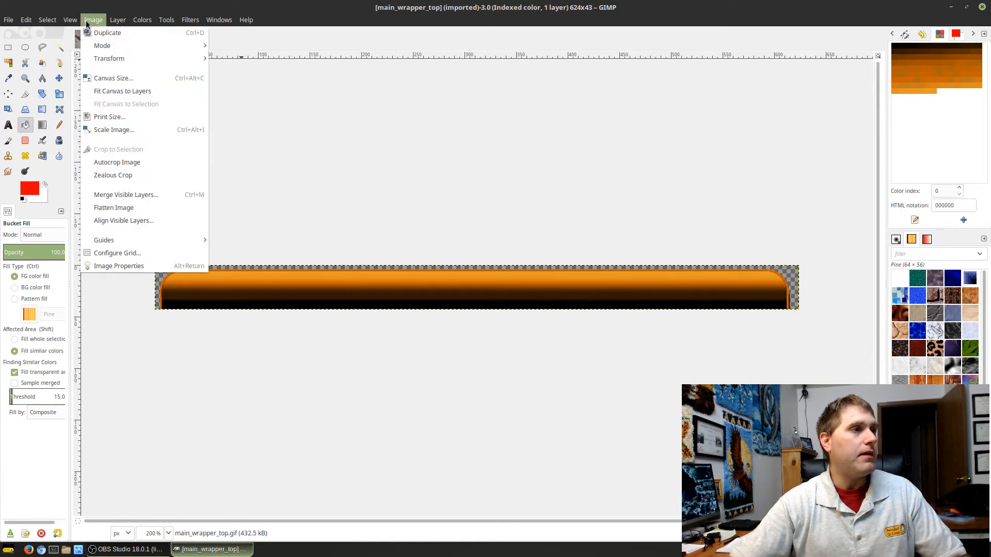
{"action": "mouse_move", "coordinate": [147, 45]}
{"action": "left_click", "coordinate": [230, 45]}
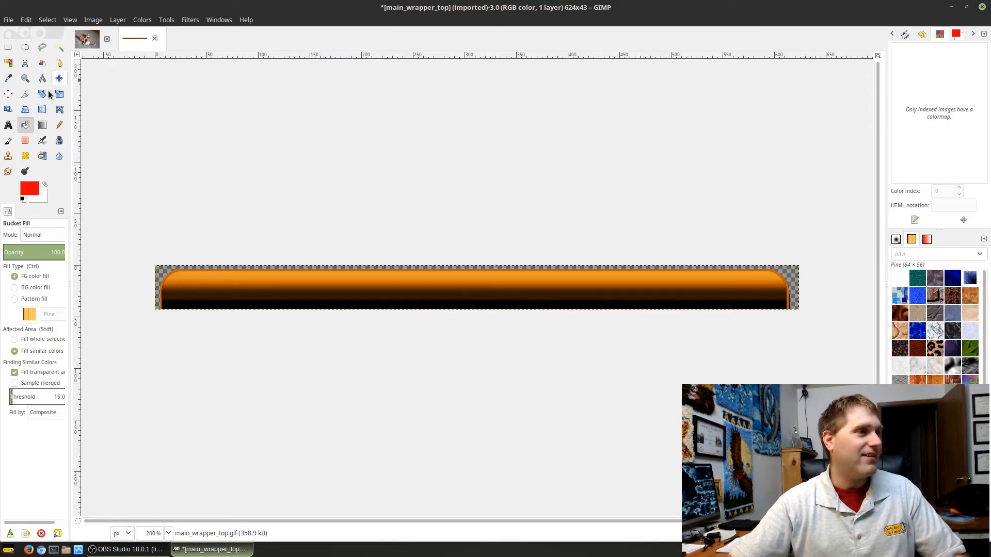
Select a small rectangle on the RGB bar and bucket-fill the dark lower part inside it with the red foreground color.
{"action": "left_click", "coordinate": [8, 47]}
{"action": "left_click_drag", "start_coordinate": [355, 272], "coordinate": [388, 306]}
{"action": "left_click", "coordinate": [24, 125]}
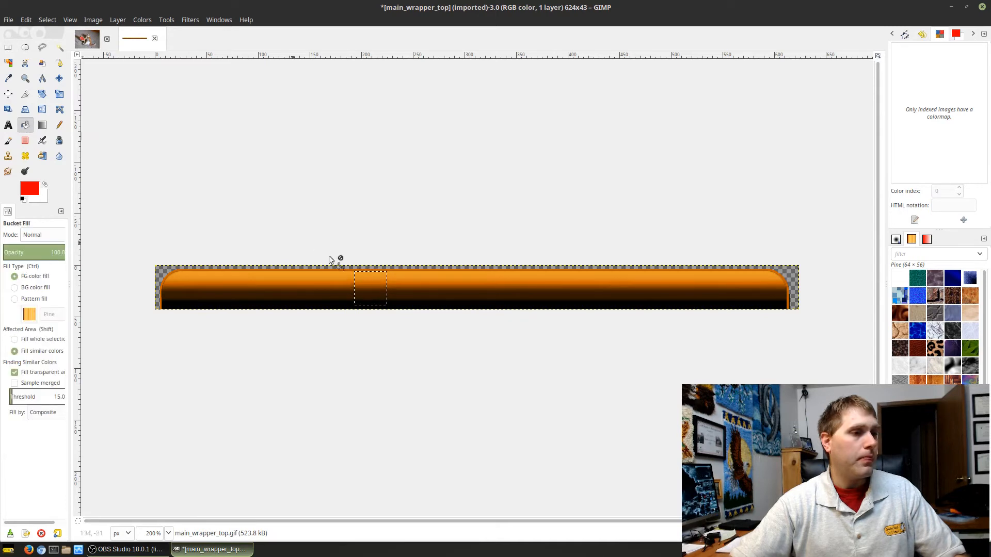
{"action": "left_click", "coordinate": [371, 303]}
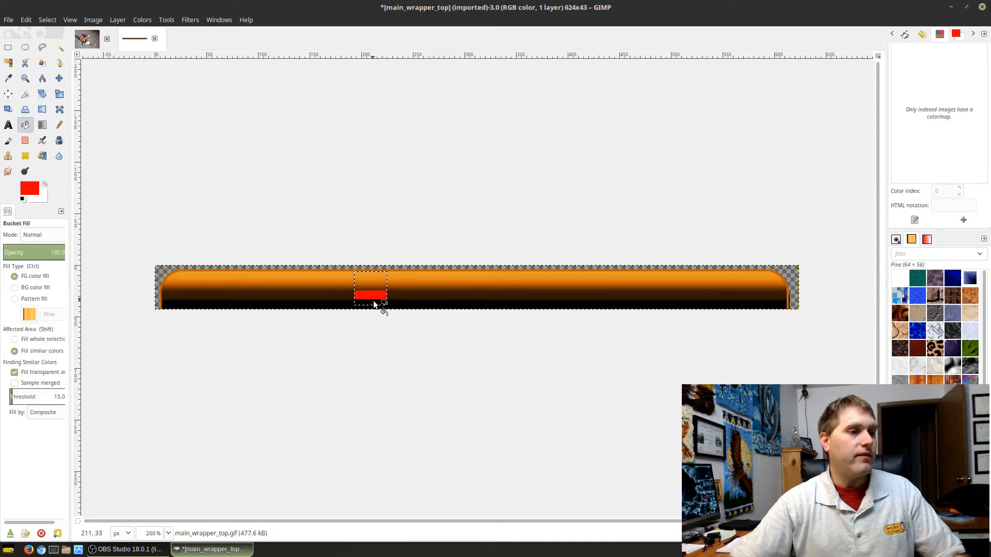
{"action": "left_click", "coordinate": [374, 303]}
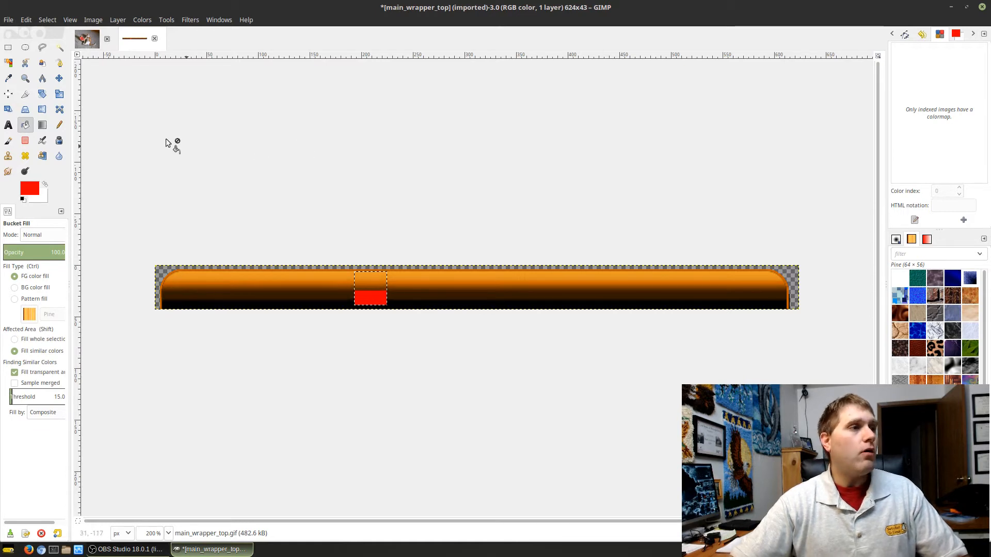
Convert the main_wrapper_top image to Grayscale mode.
{"action": "left_click", "coordinate": [92, 22]}
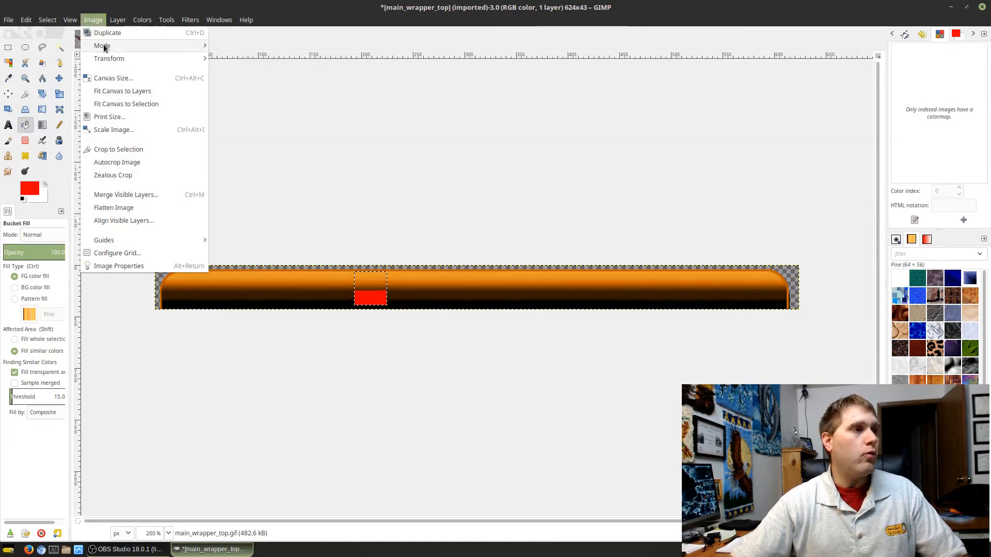
{"action": "mouse_move", "coordinate": [104, 47]}
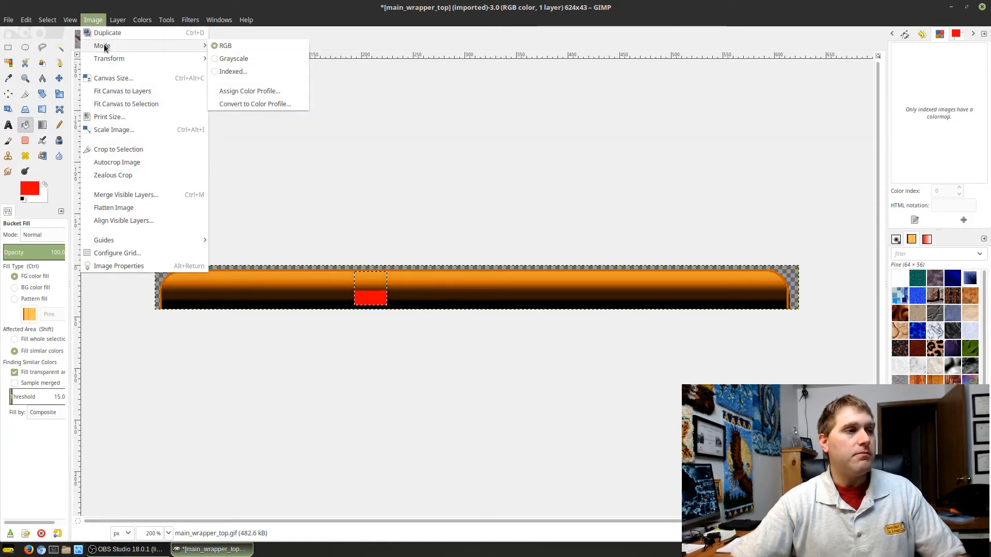
{"action": "left_click", "coordinate": [236, 58]}
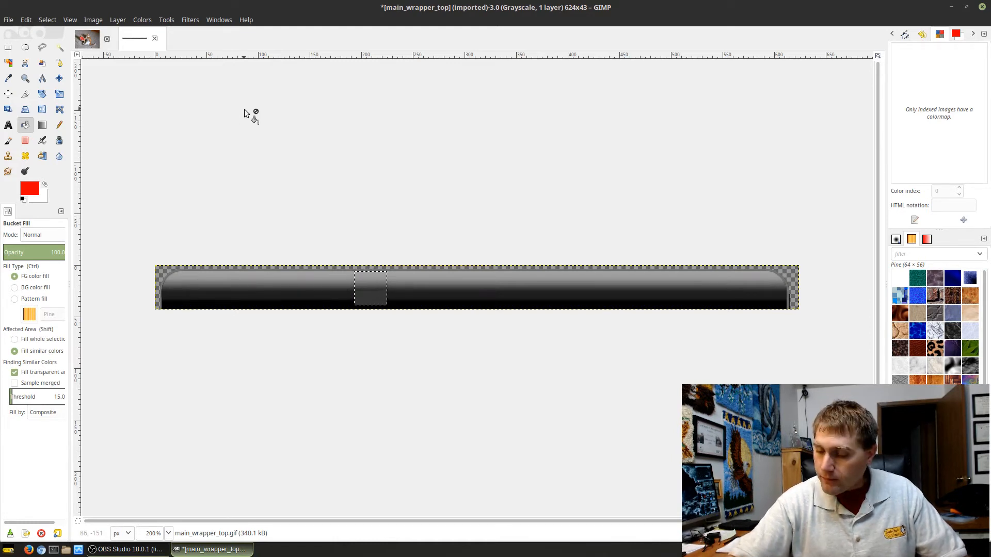
Close the main_wrapper_top image and discard its changes.
{"action": "left_click", "coordinate": [154, 39]}
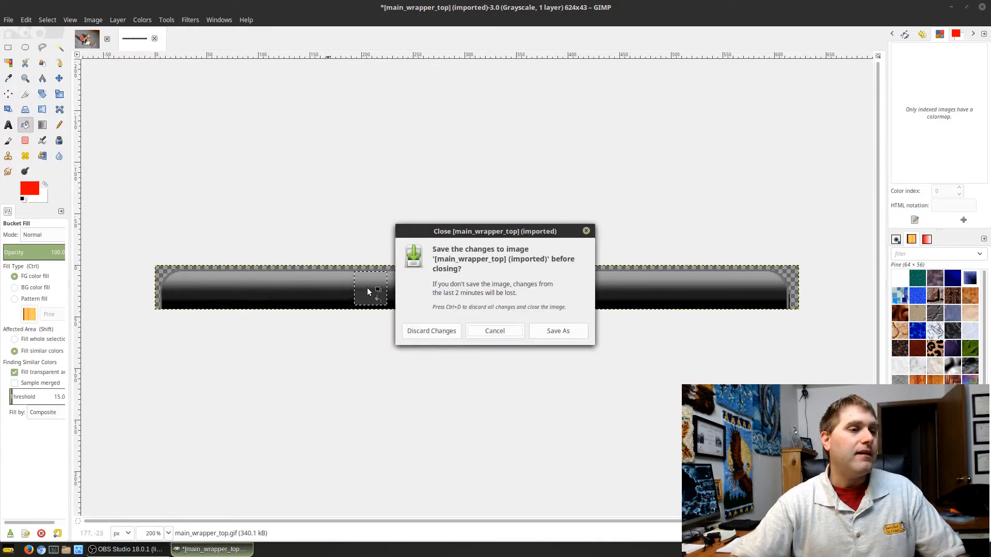
{"action": "left_click", "coordinate": [487, 334]}
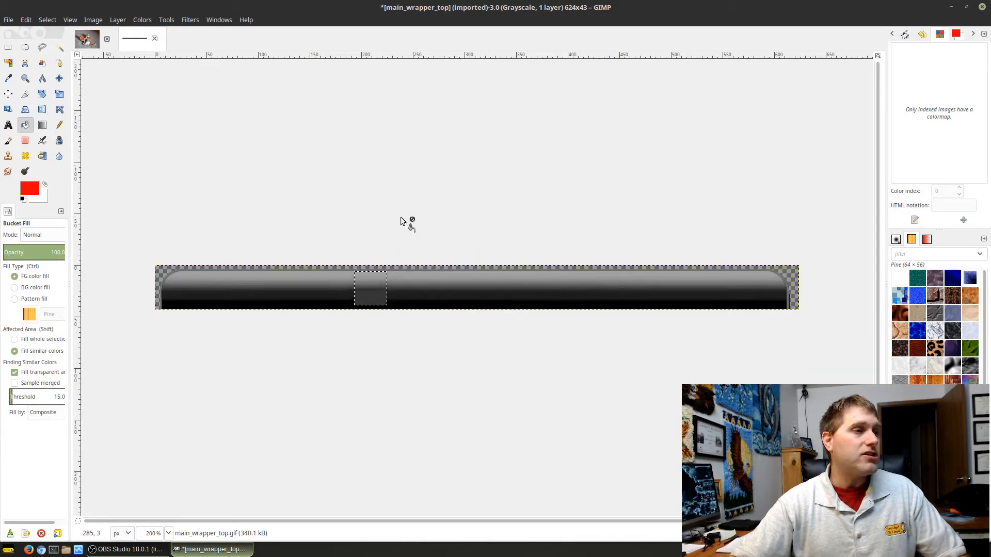
{"action": "left_click", "coordinate": [154, 40]}
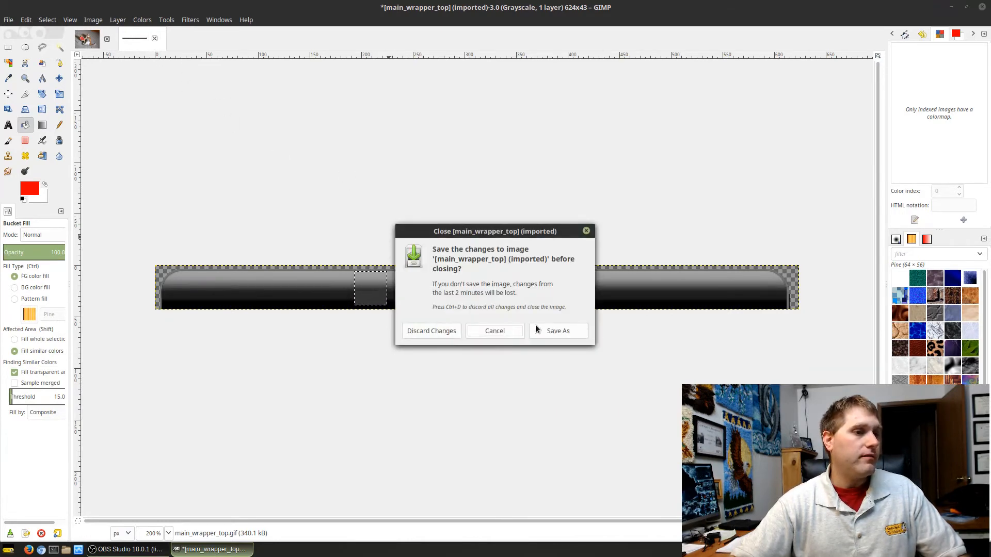
{"action": "left_click", "coordinate": [442, 336]}
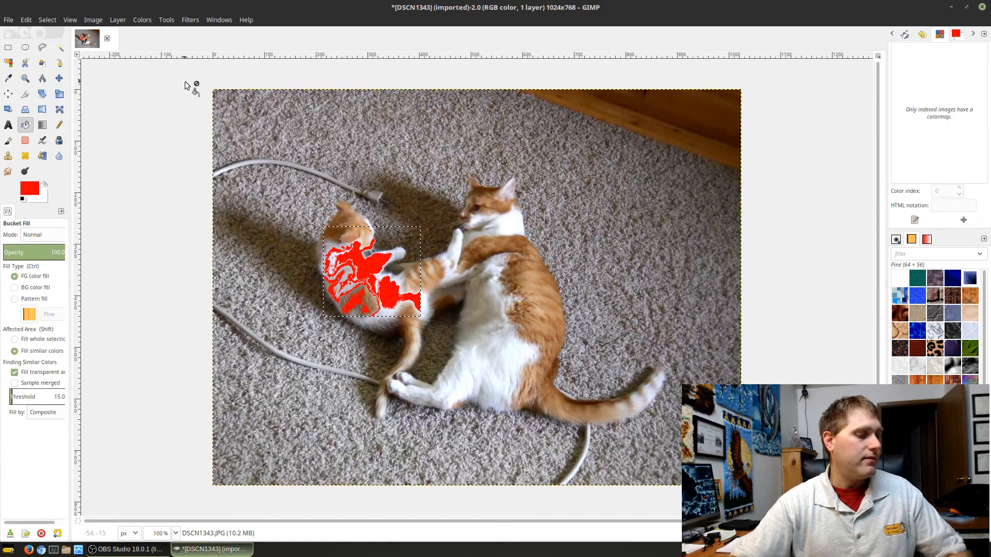
Undo the red bucket fills on the kitten and the rectangular selection around it.
{"action": "key", "text": "ctrl+z"}
{"action": "key", "text": "ctrl+z"}
{"action": "key", "text": "ctrl+z"}
{"action": "key", "text": "ctrl+z"}
{"action": "key", "text": "ctrl+z"}
{"action": "key", "text": "ctrl+z"}
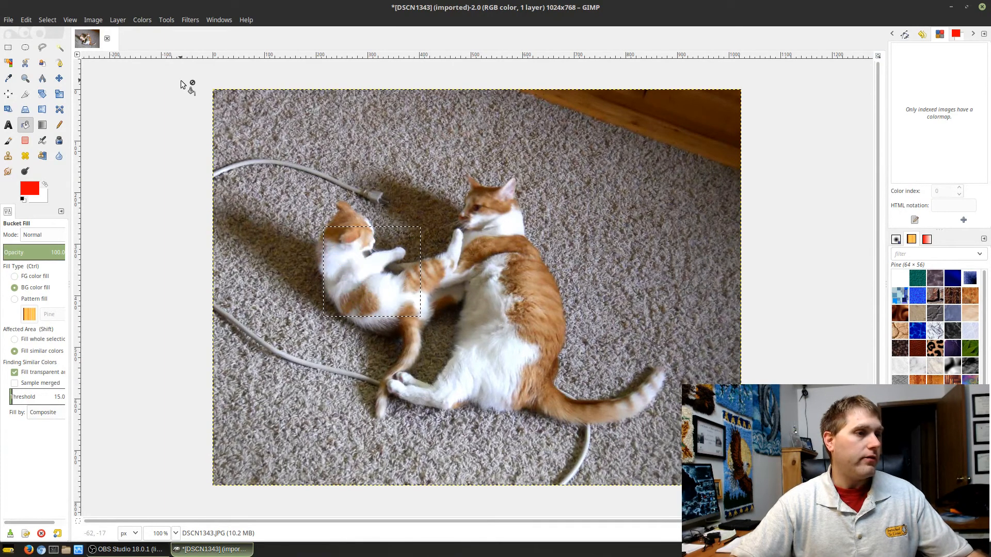
{"action": "key", "text": "ctrl+z"}
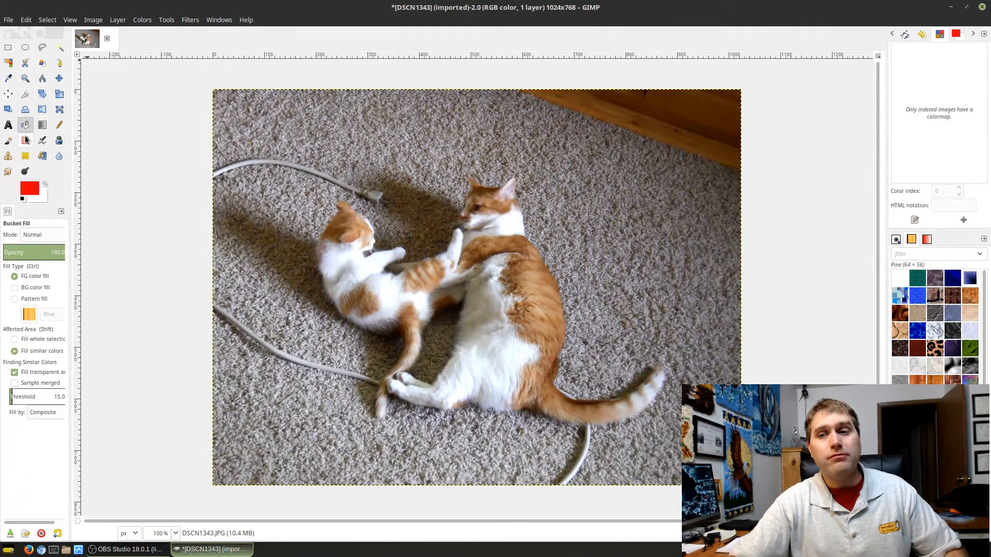
Start exporting the cat photo, review the available file formats, and choose JPEG image (*.jpg, *.jpeg, *.jpe) as the file type.
{"action": "left_click", "coordinate": [9, 20]}
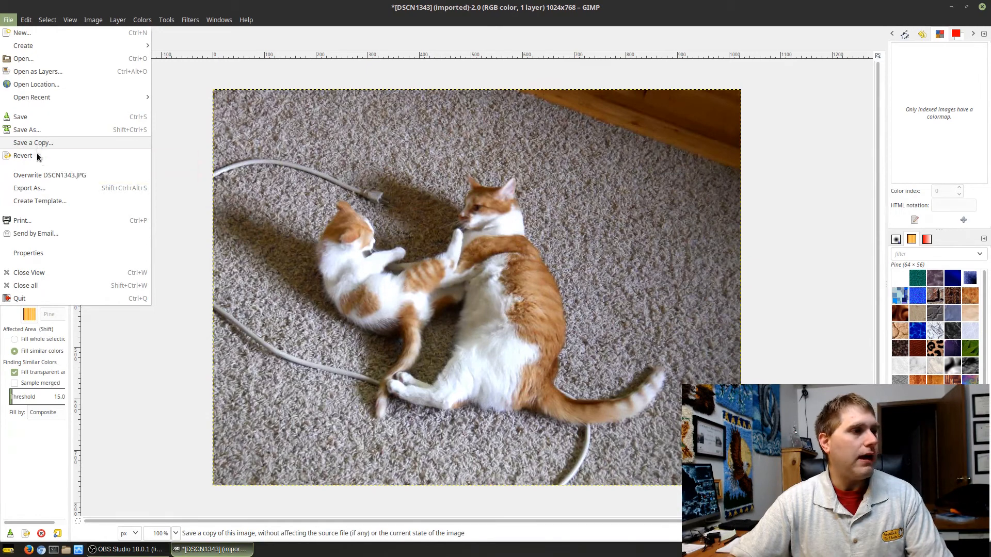
{"action": "left_click", "coordinate": [46, 188]}
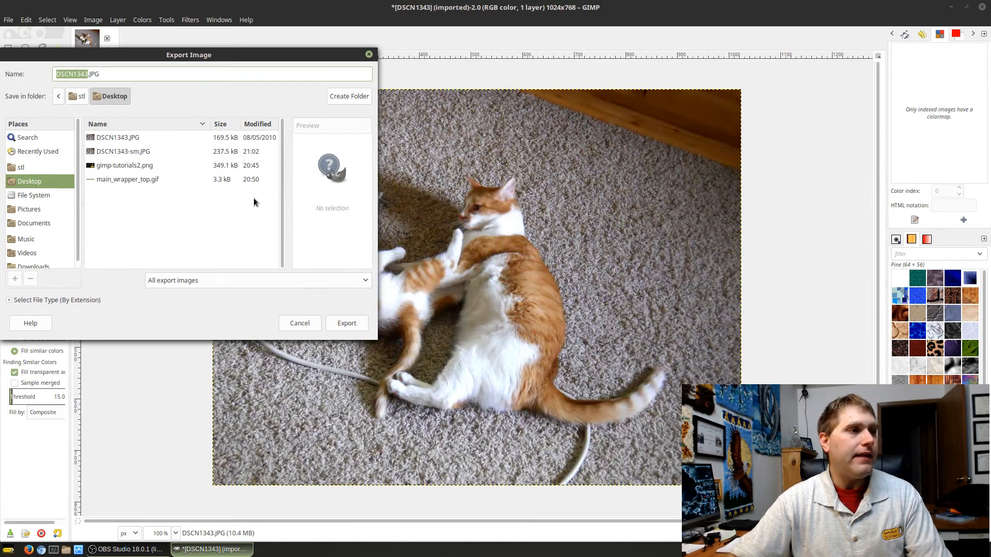
{"action": "left_click", "coordinate": [335, 278]}
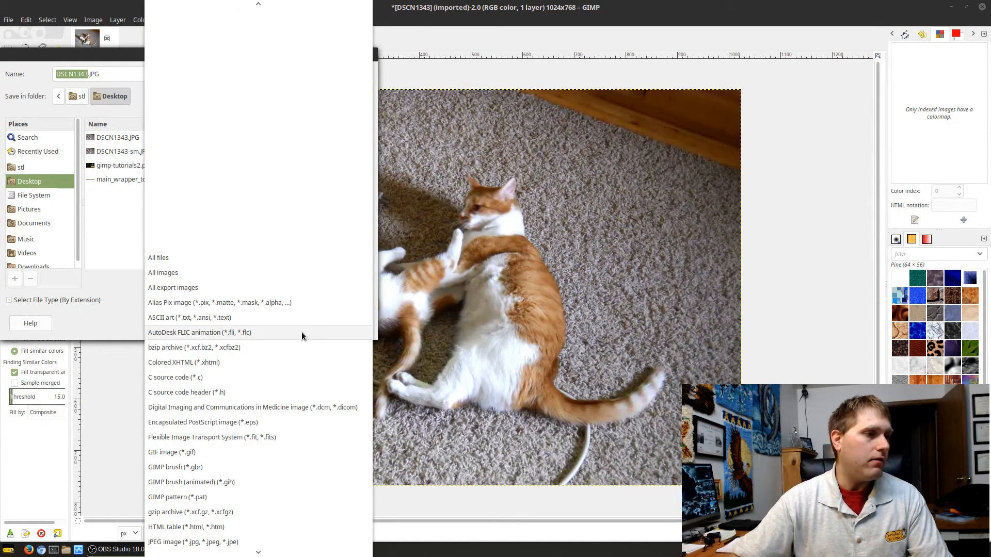
{"action": "scroll", "coordinate": [290, 386], "scroll_direction": "down", "scroll_amount": 3}
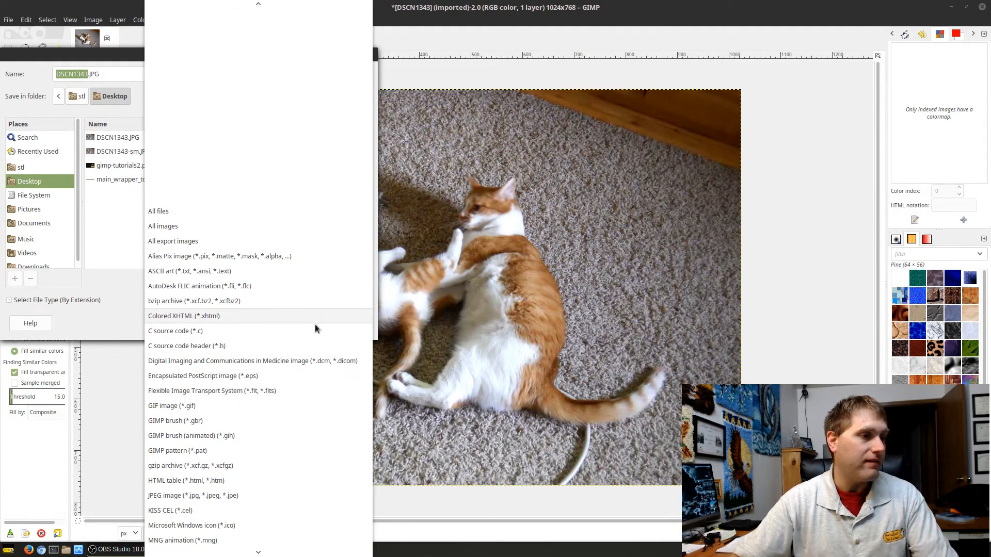
{"action": "scroll", "coordinate": [314, 383], "scroll_direction": "down", "scroll_amount": 1}
{"action": "scroll", "coordinate": [314, 382], "scroll_direction": "down", "scroll_amount": 5}
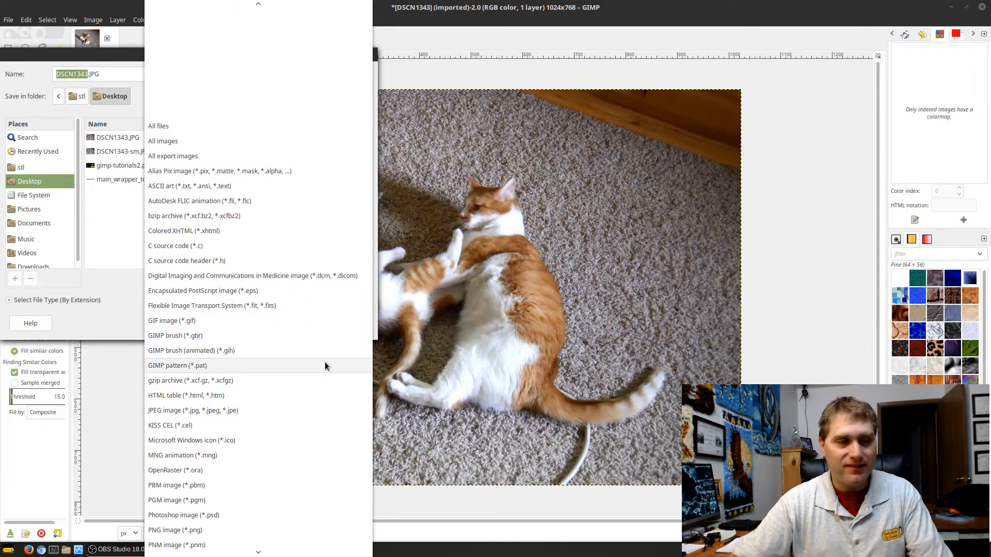
{"action": "scroll", "coordinate": [327, 329], "scroll_direction": "down", "scroll_amount": 3}
{"action": "scroll", "coordinate": [328, 332], "scroll_direction": "down", "scroll_amount": 3}
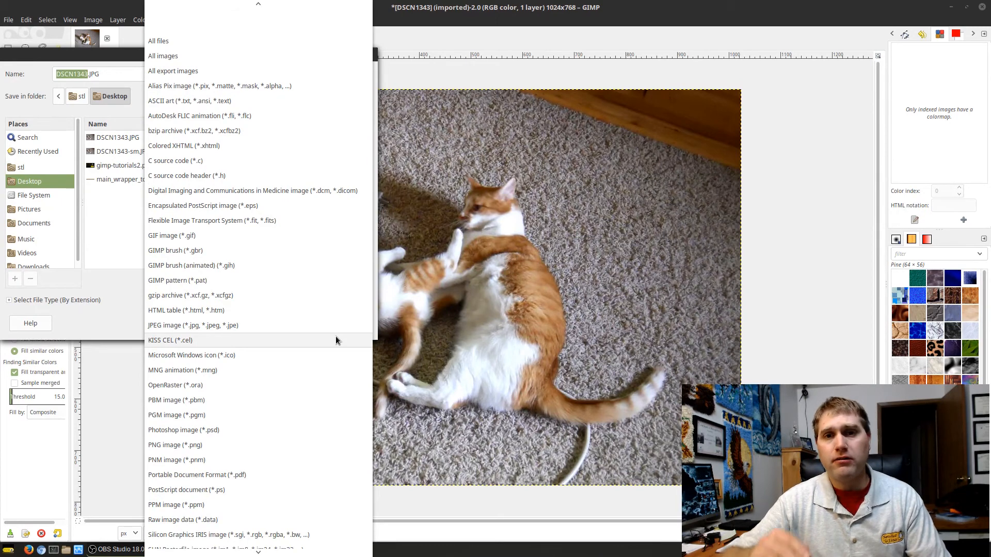
{"action": "scroll", "coordinate": [336, 356], "scroll_direction": "down", "scroll_amount": 8}
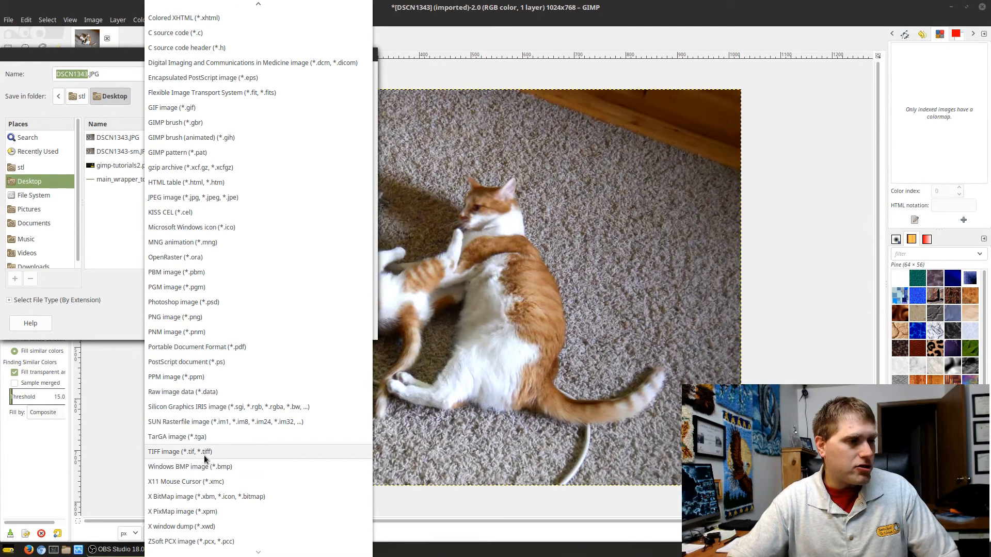
{"action": "scroll", "coordinate": [215, 465], "scroll_direction": "up", "scroll_amount": 3}
{"action": "scroll", "coordinate": [217, 461], "scroll_direction": "down", "scroll_amount": 3}
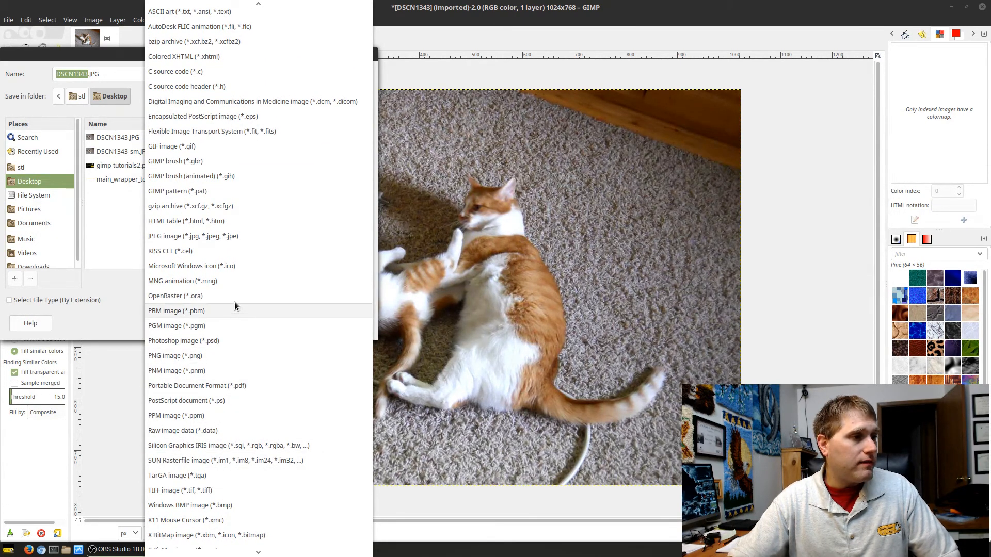
{"action": "left_click", "coordinate": [240, 237]}
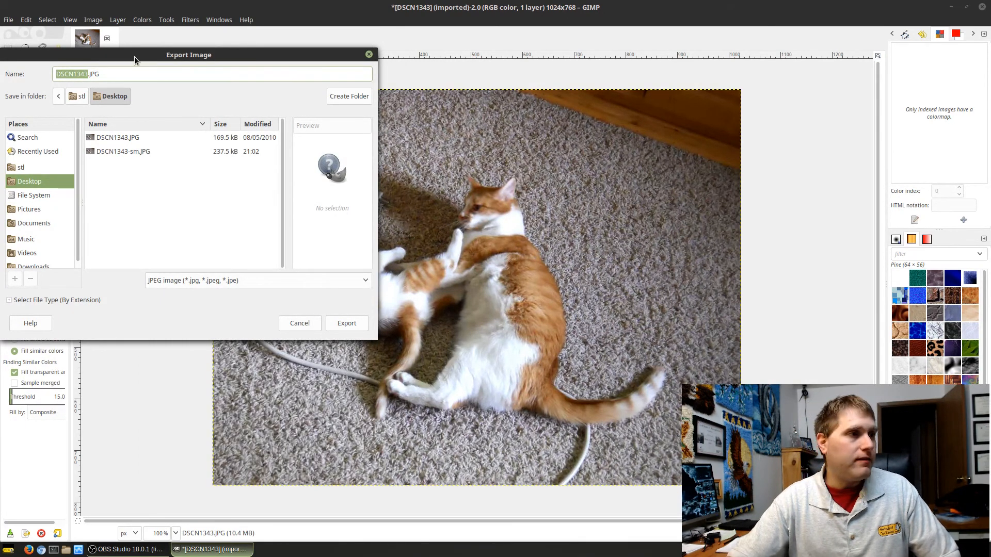
Change the export file name's extension to lowercase so the name reads DSCN1343.jpg.
{"action": "left_click", "coordinate": [137, 76]}
{"action": "key", "text": "BackSpace"}
{"action": "key", "text": "BackSpace"}
{"action": "key", "text": "BackSpace"}
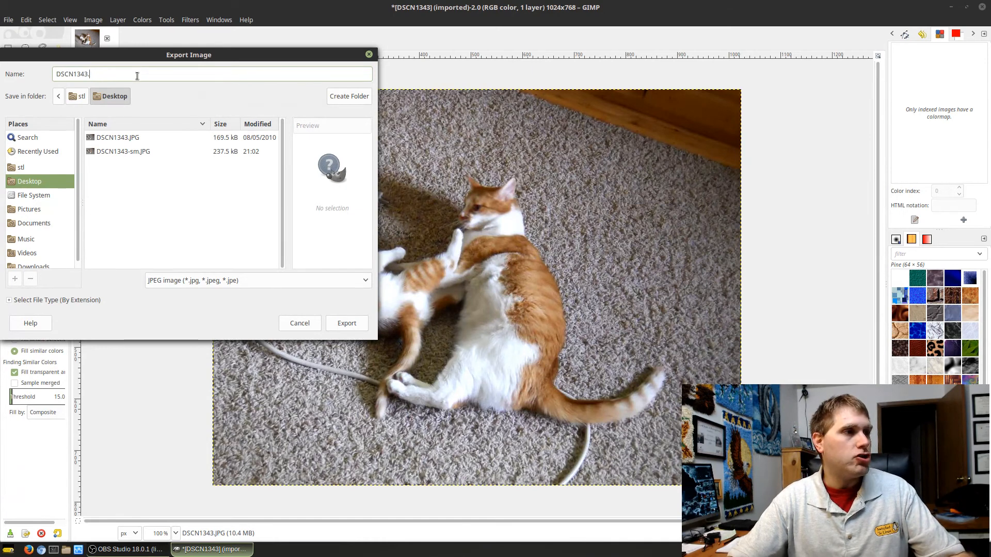
{"action": "type", "text": "jp"}
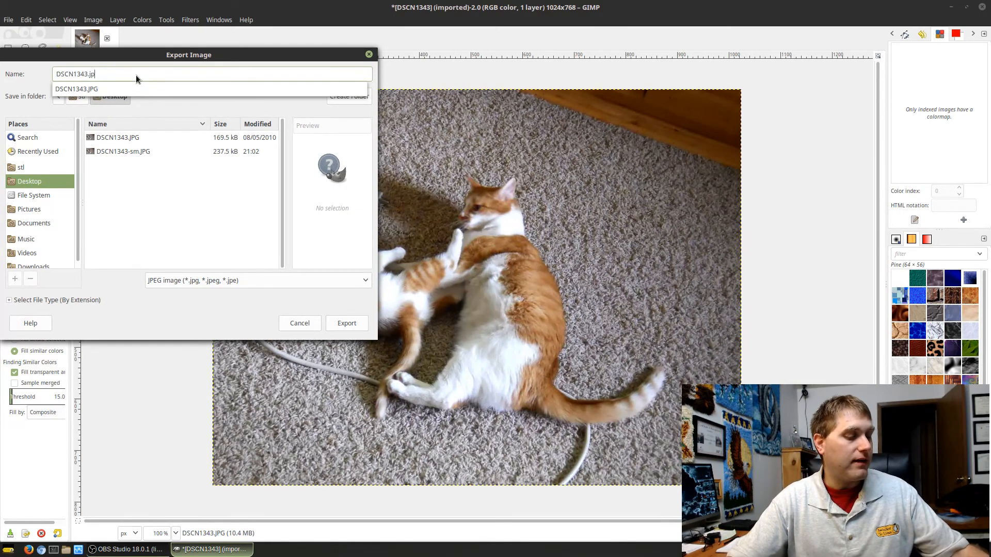
{"action": "type", "text": "g"}
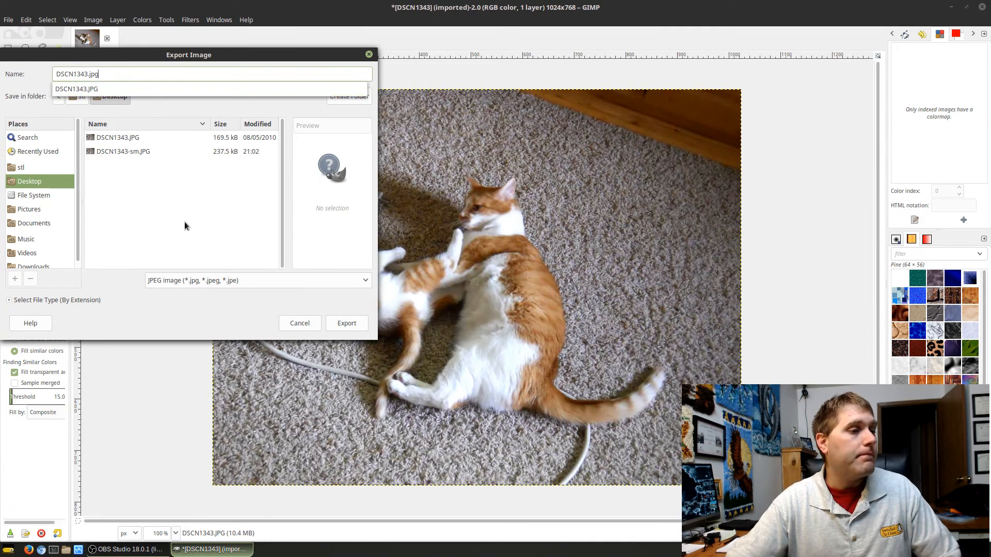
{"action": "left_click", "coordinate": [293, 324]}
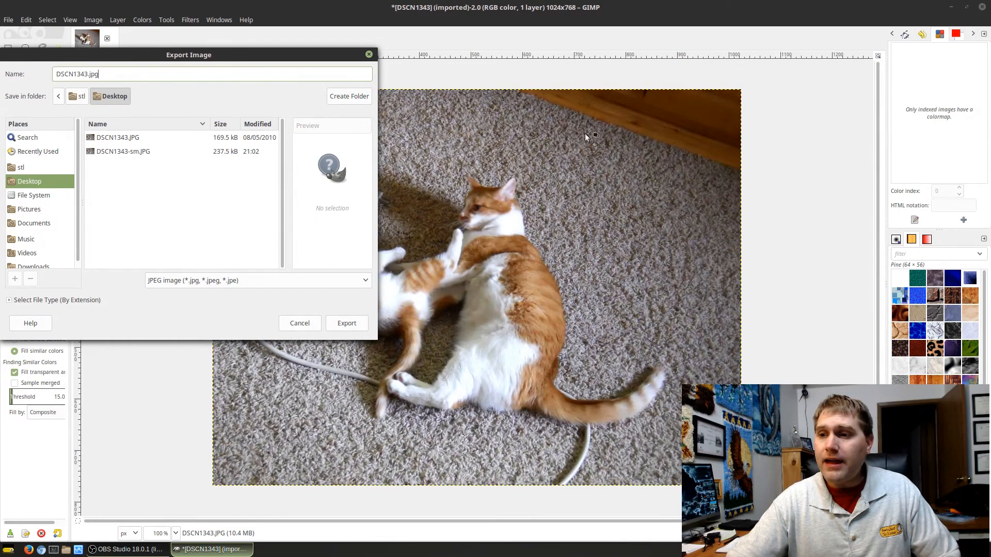